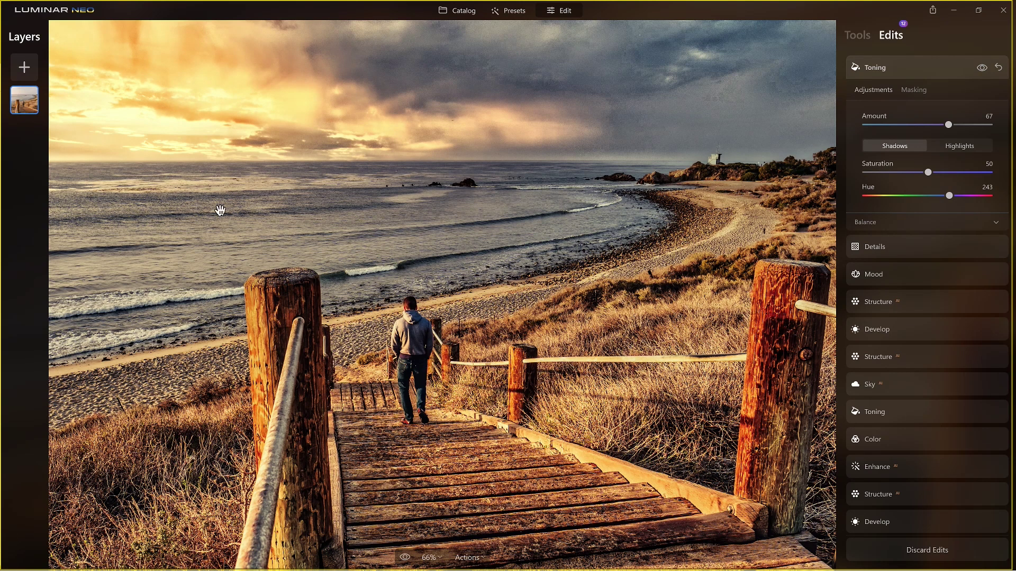
Step: Browse the preset collections and the suggestions for this photo, and return to the photo's list of applied edits
{"action": "left_click", "coordinate": [513, 13]}
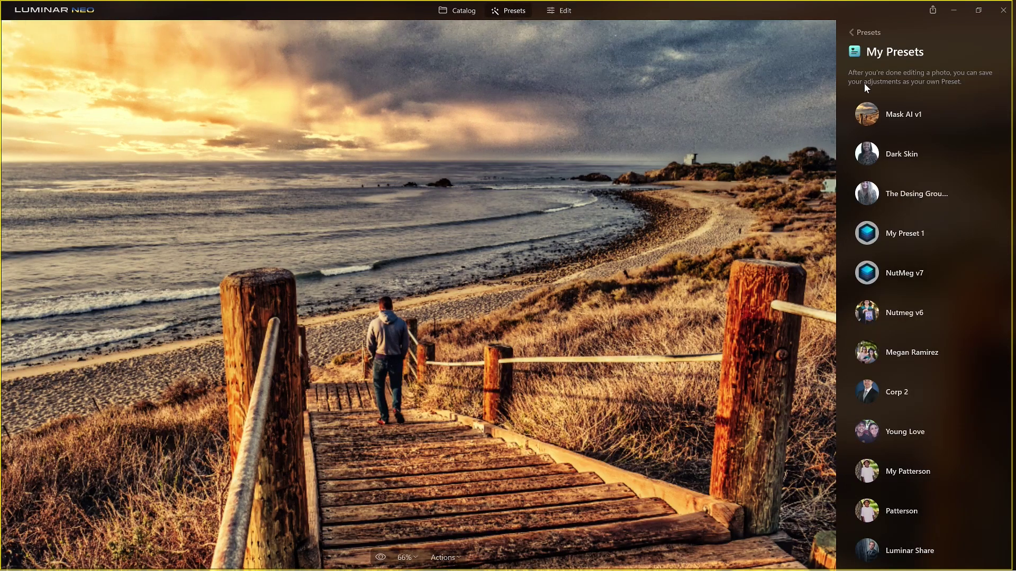
{"action": "left_click", "coordinate": [854, 32]}
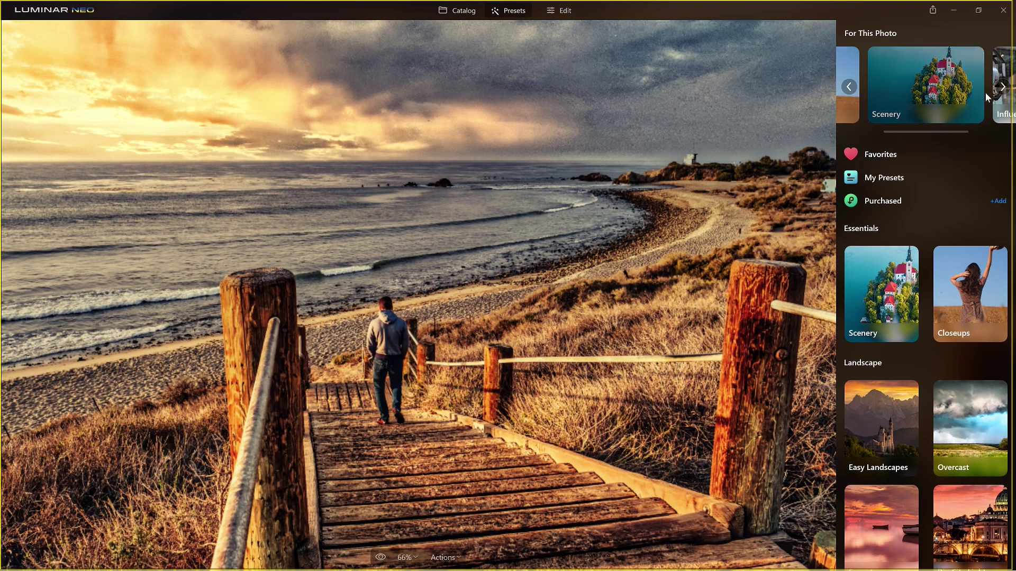
{"action": "left_click", "coordinate": [1004, 87]}
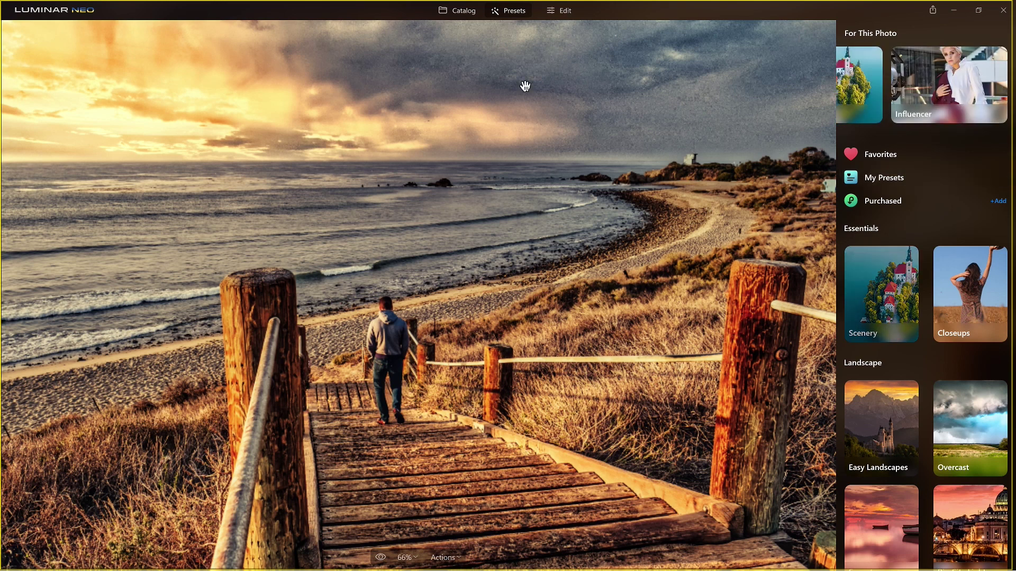
{"action": "left_click", "coordinate": [564, 15]}
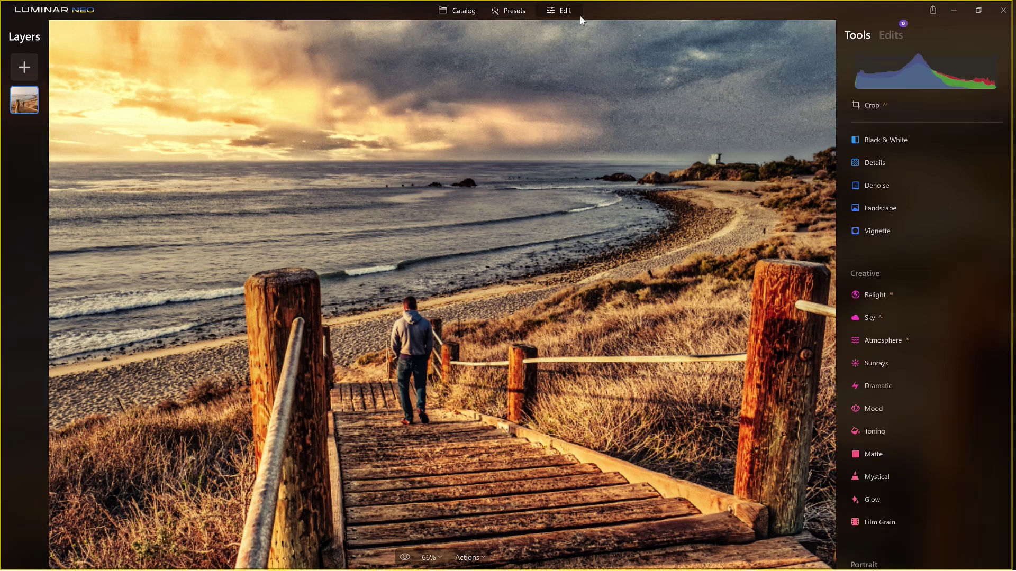
{"action": "left_click", "coordinate": [888, 35]}
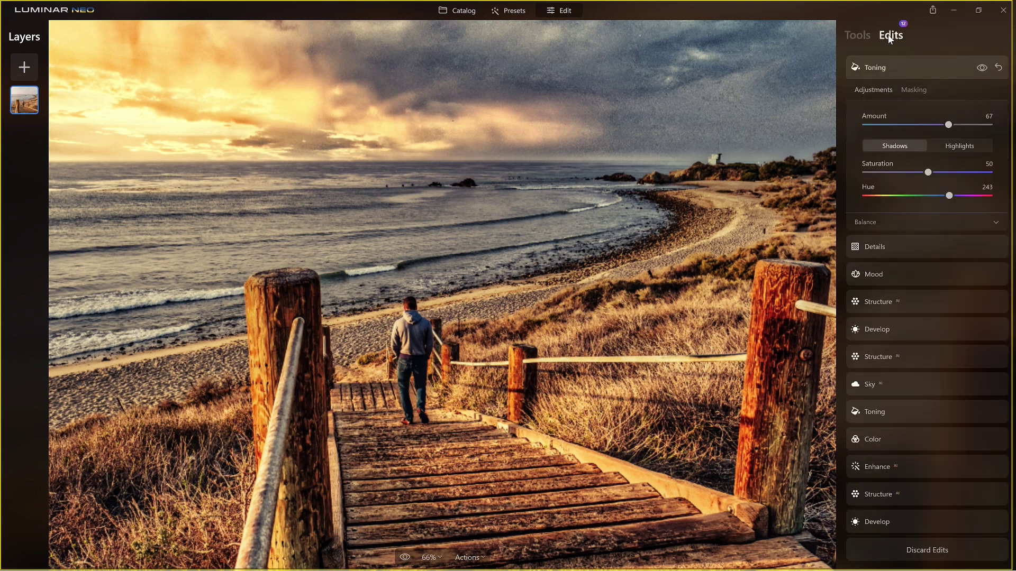
Step: Expand the Toning edit just below Sky AI in the edit history and compare the photo before and after editing
{"action": "left_click", "coordinate": [890, 66]}
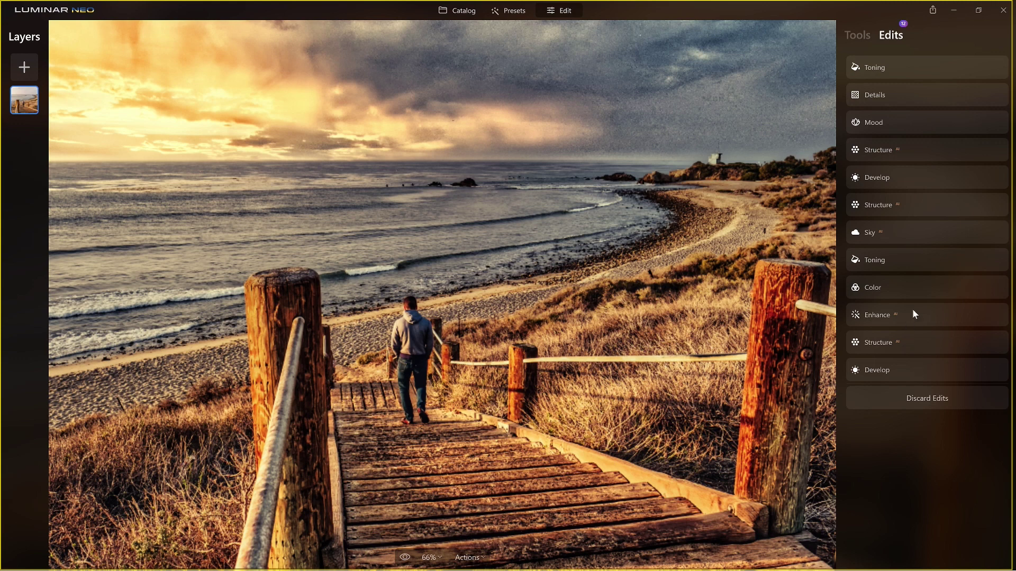
{"action": "left_click", "coordinate": [910, 261]}
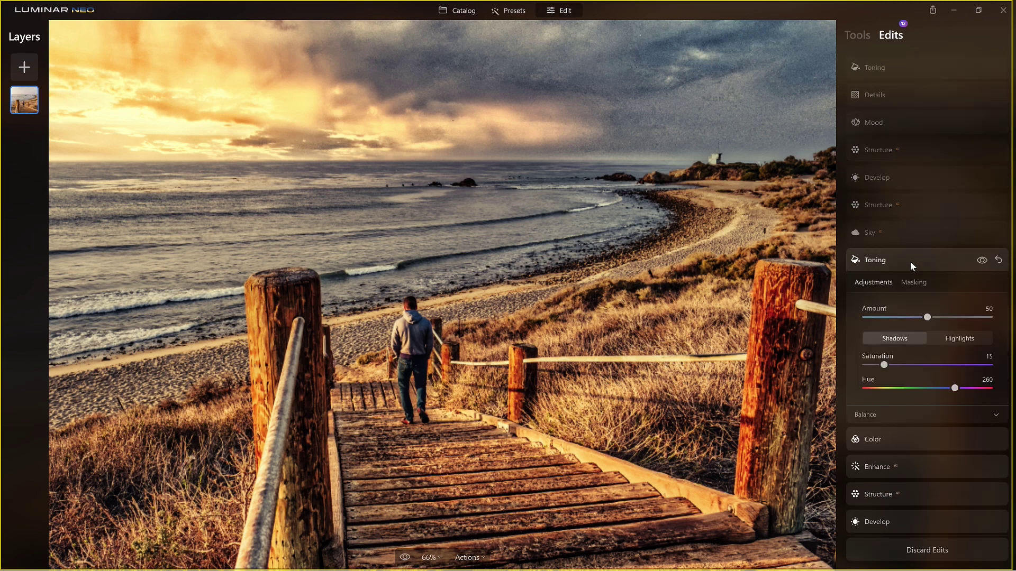
{"action": "key", "text": "backslash"}
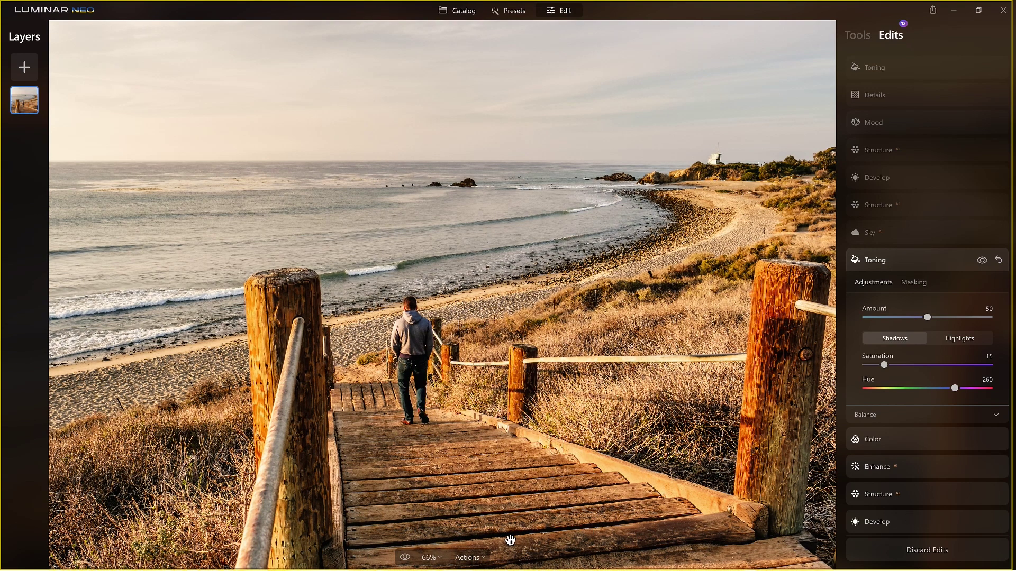
{"action": "left_click", "coordinate": [405, 559]}
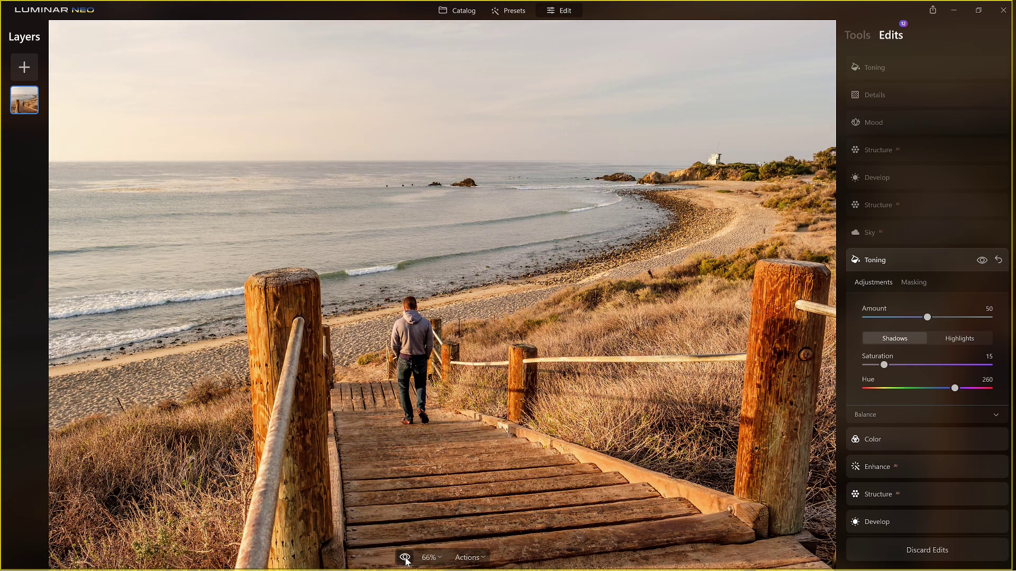
{"action": "left_click", "coordinate": [406, 558]}
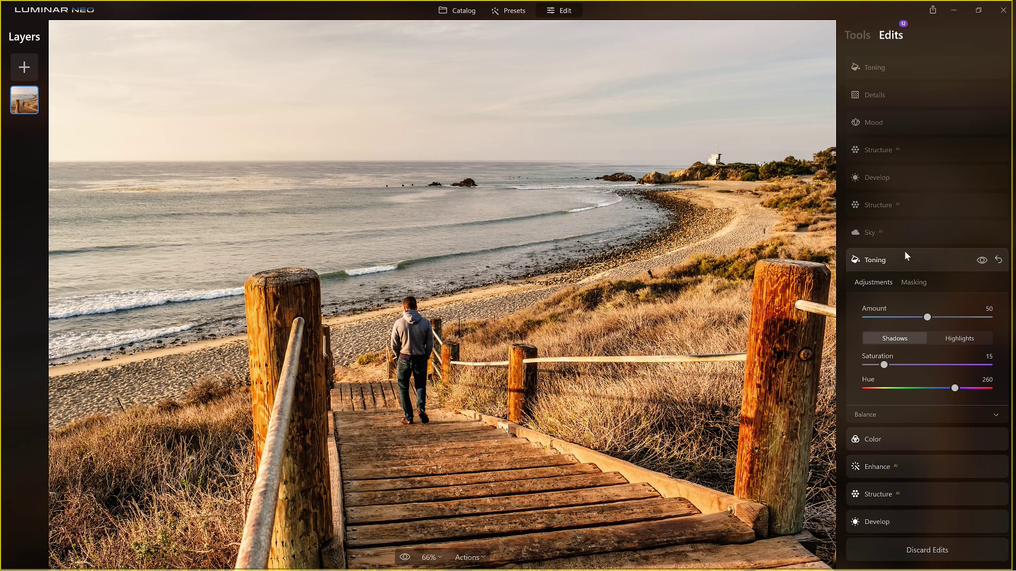
Step: Inspect the Sky AI edit and the Structure AI edit directly above it, toggling Structure's visibility to compare its effect
{"action": "left_click", "coordinate": [906, 237]}
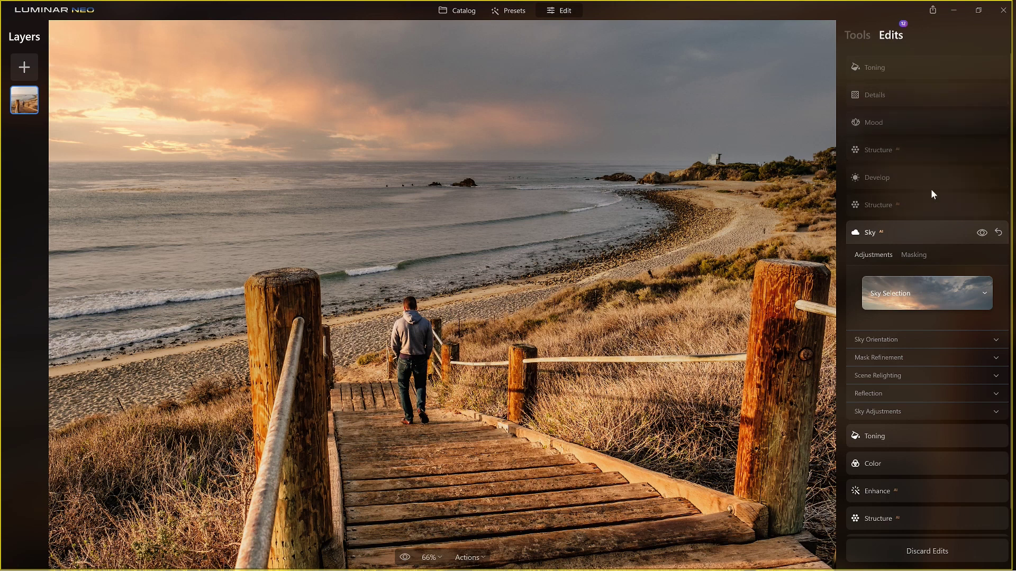
{"action": "left_click", "coordinate": [905, 205]}
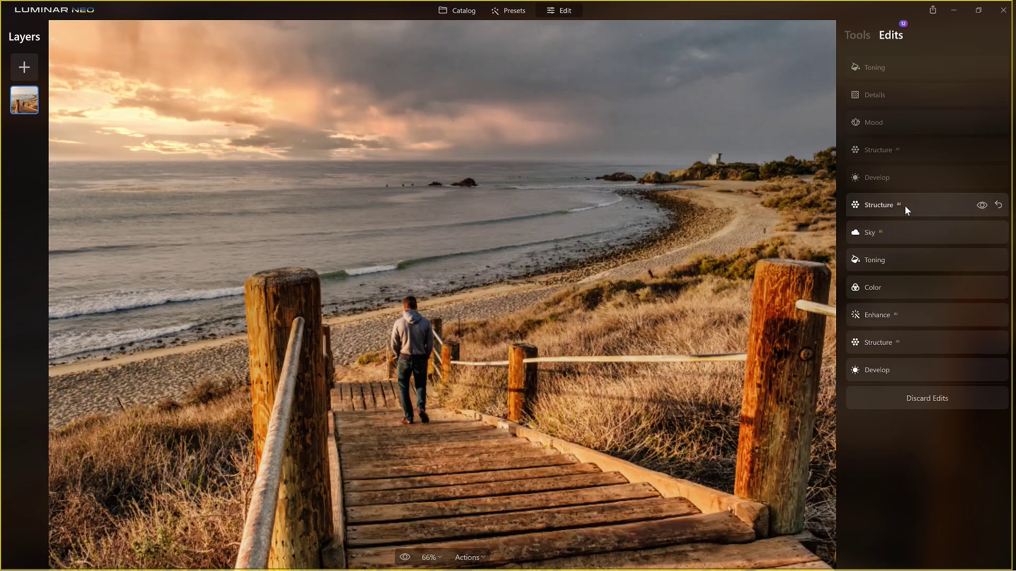
{"action": "left_click", "coordinate": [980, 208]}
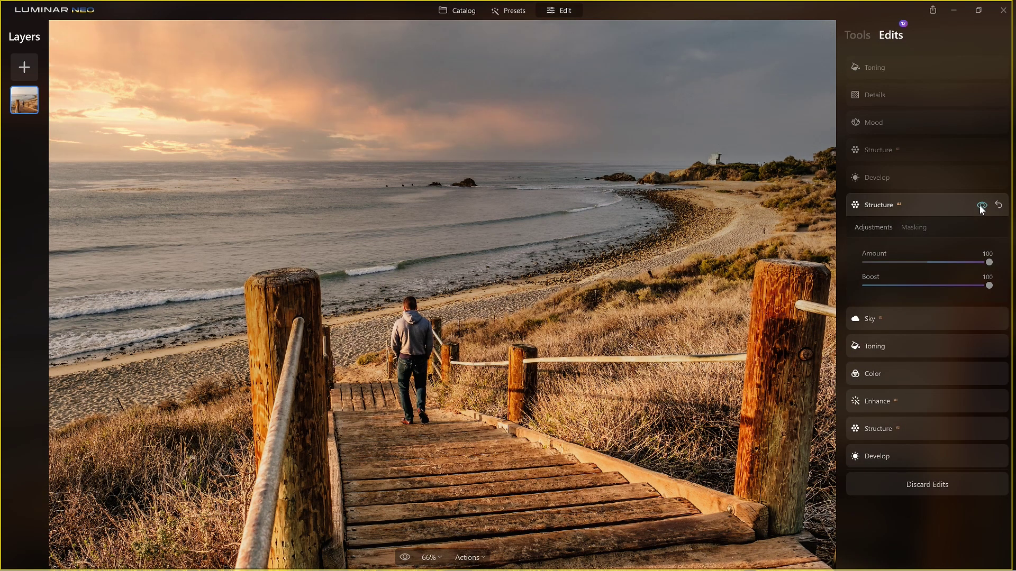
{"action": "left_click", "coordinate": [981, 208]}
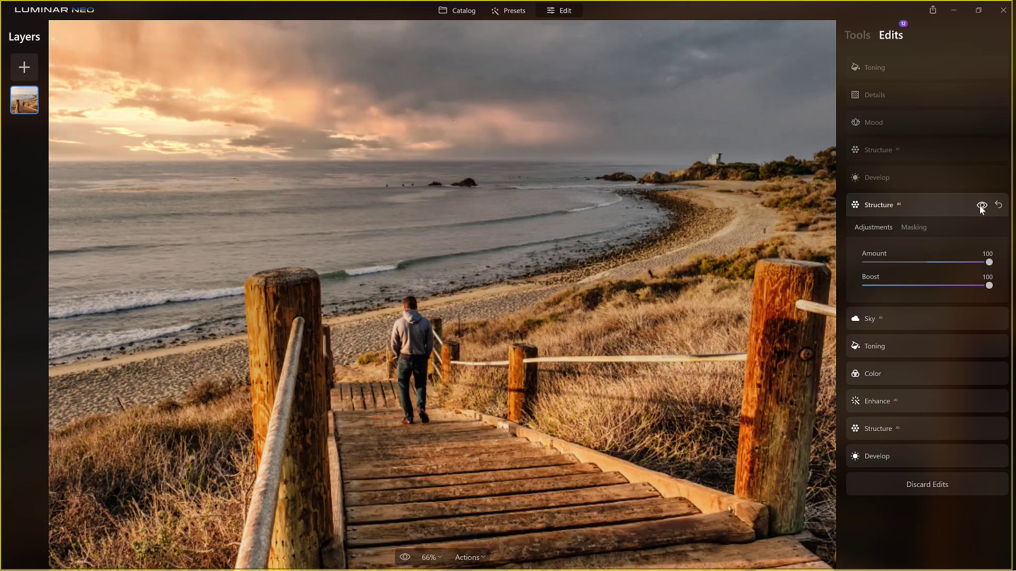
{"action": "left_click", "coordinate": [981, 207]}
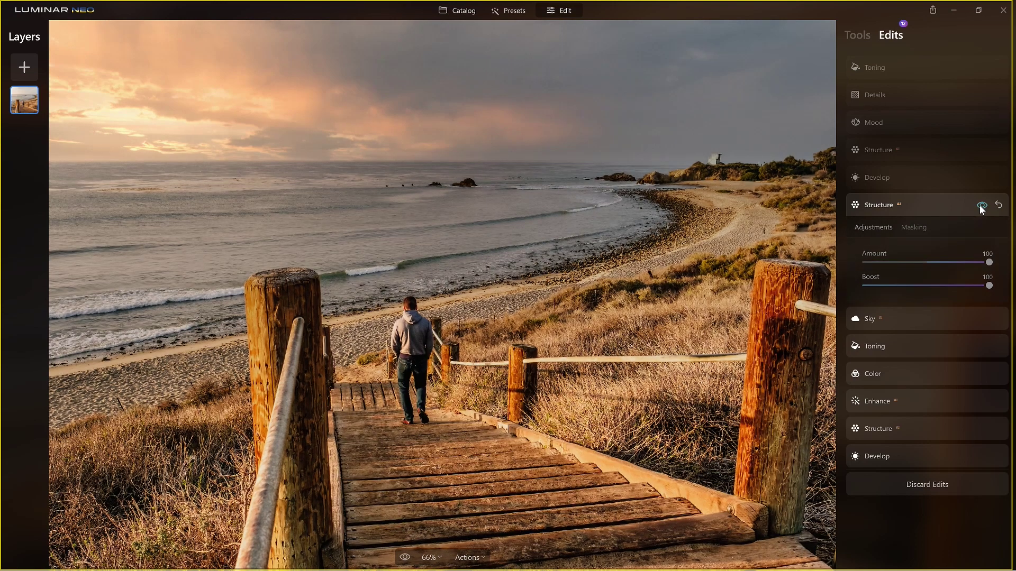
{"action": "left_click", "coordinate": [981, 208]}
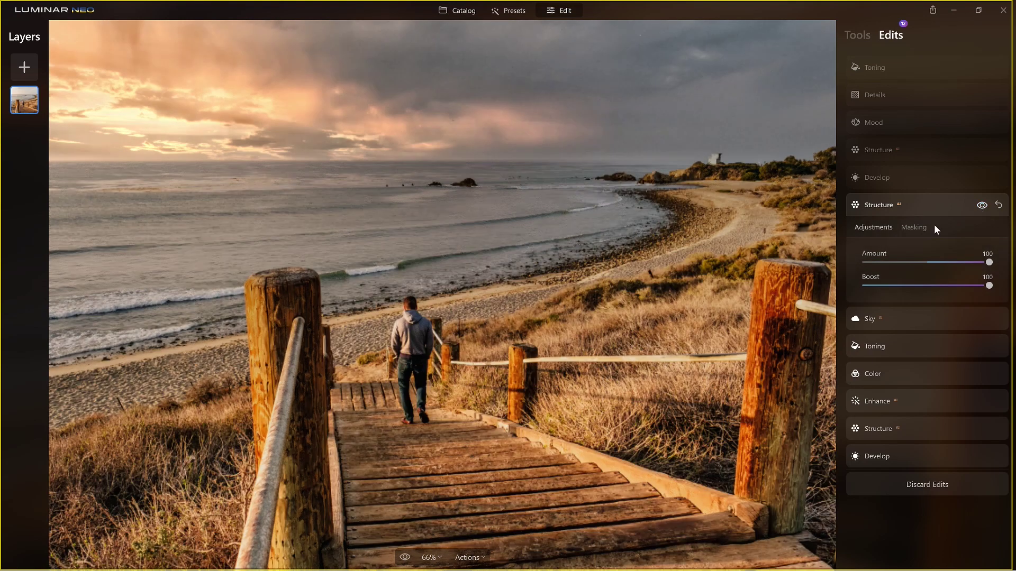
Step: Show the mask of the Structure AI edit above Sky AI, clear it, and collapse the edit
{"action": "left_click", "coordinate": [914, 228]}
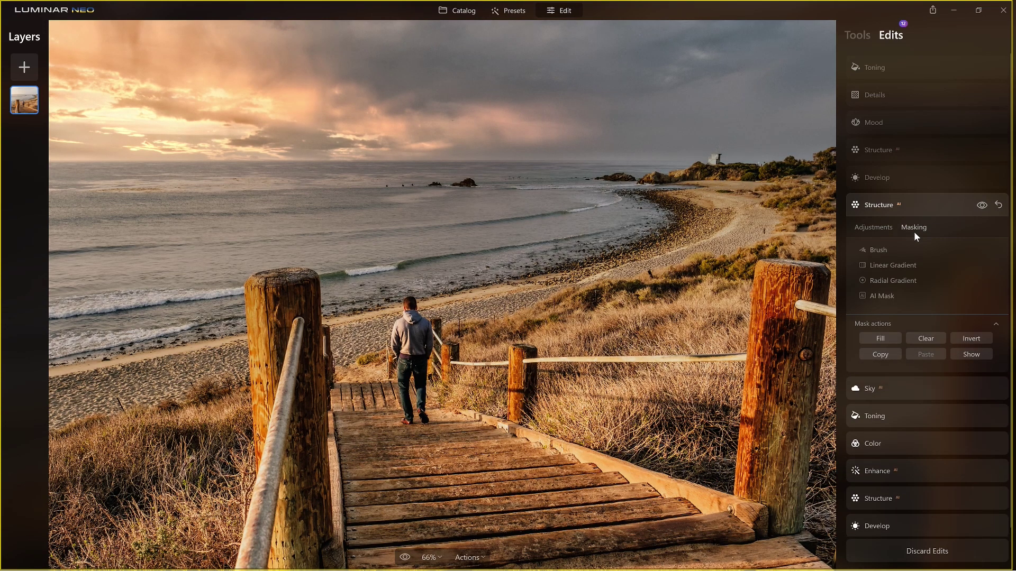
{"action": "left_click", "coordinate": [970, 353]}
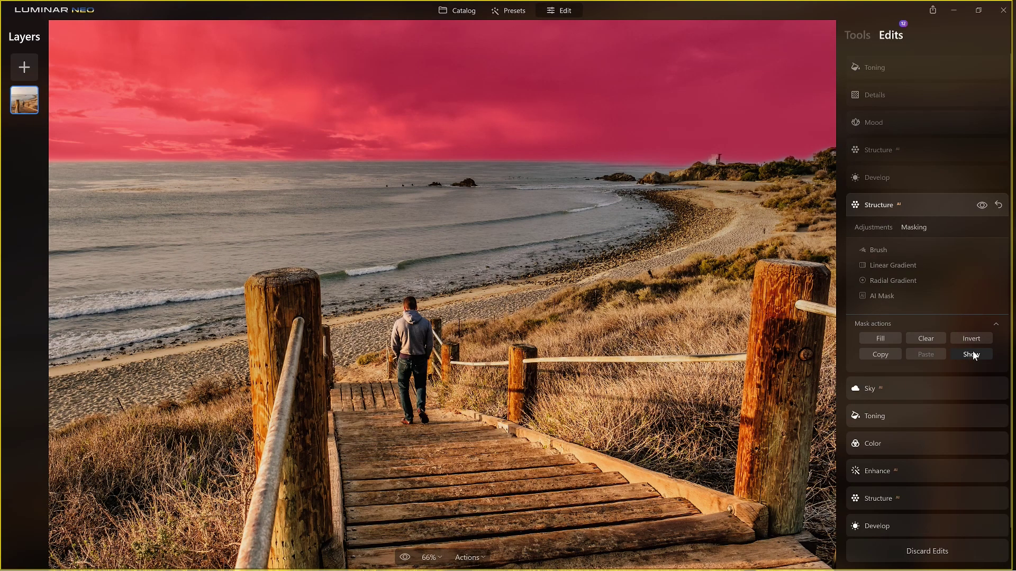
{"action": "left_click", "coordinate": [928, 339]}
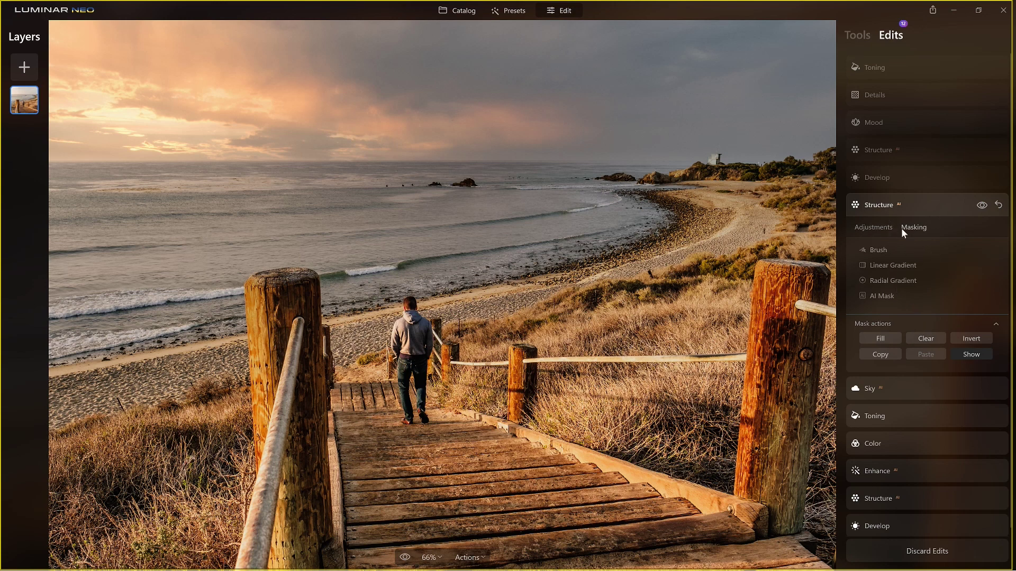
{"action": "left_click", "coordinate": [877, 204]}
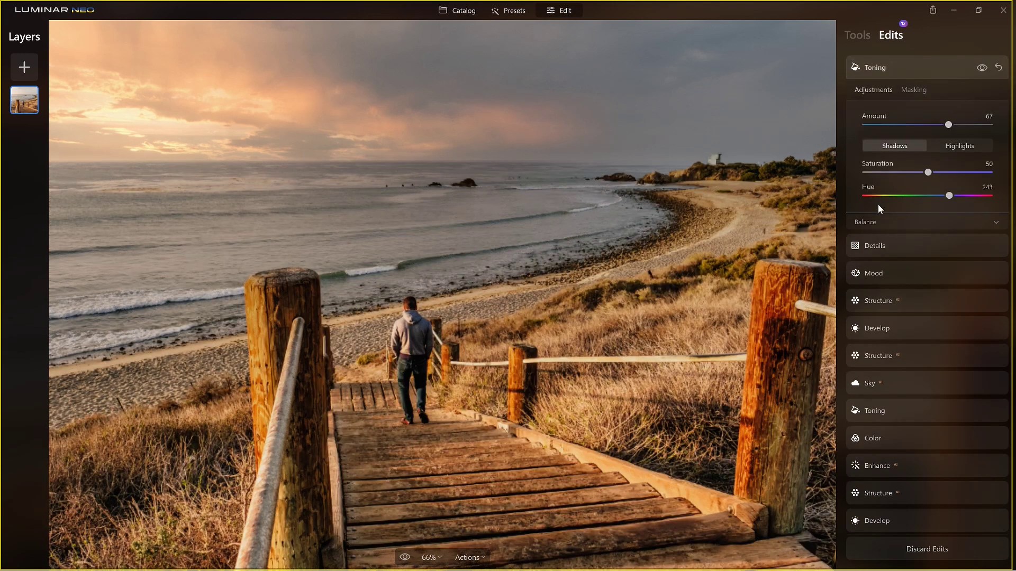
Step: Try the Man Made Ground area as AI mask for the Structure AI edit above Sky AI
{"action": "left_click", "coordinate": [889, 356]}
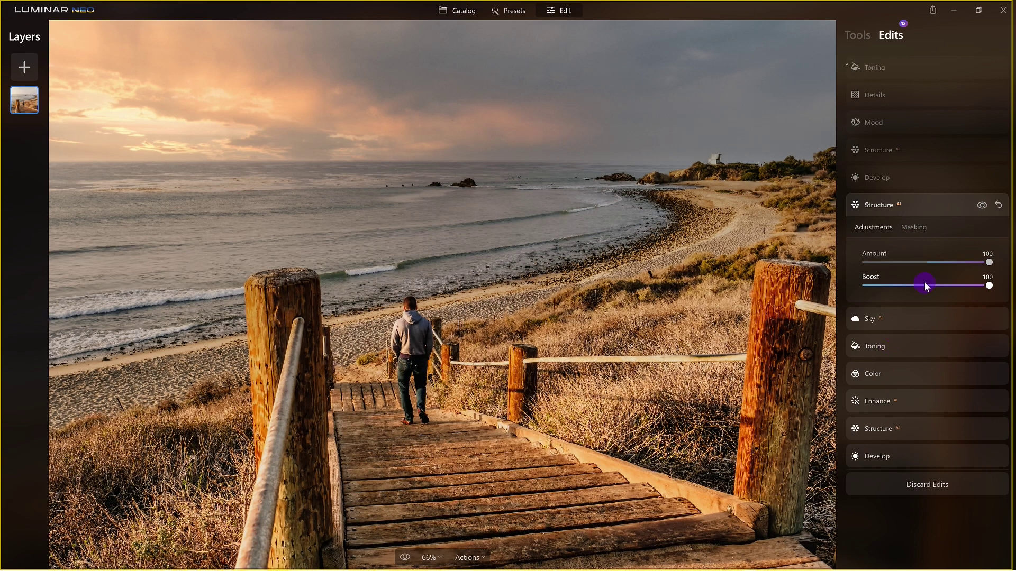
{"action": "left_click", "coordinate": [988, 285]}
{"action": "left_click", "coordinate": [914, 233]}
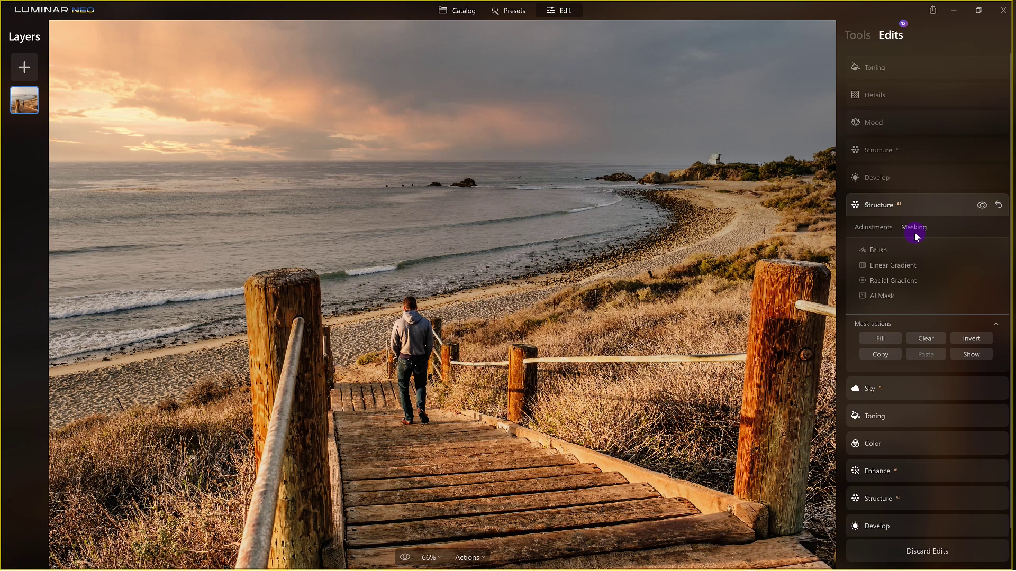
{"action": "left_click", "coordinate": [884, 296]}
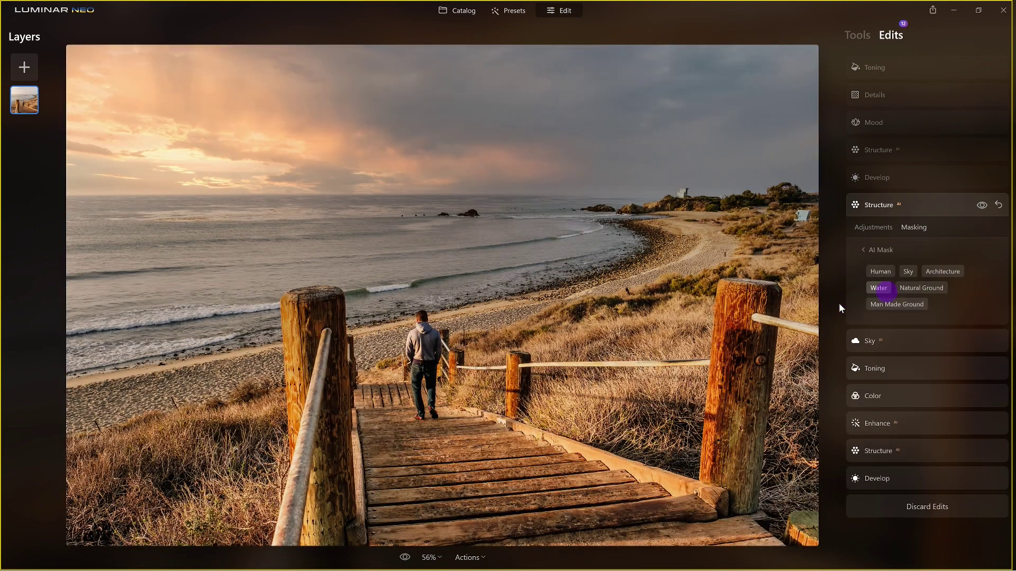
{"action": "left_click", "coordinate": [802, 313]}
{"action": "scroll", "coordinate": [745, 235], "scroll_direction": "down", "scroll_amount": 1}
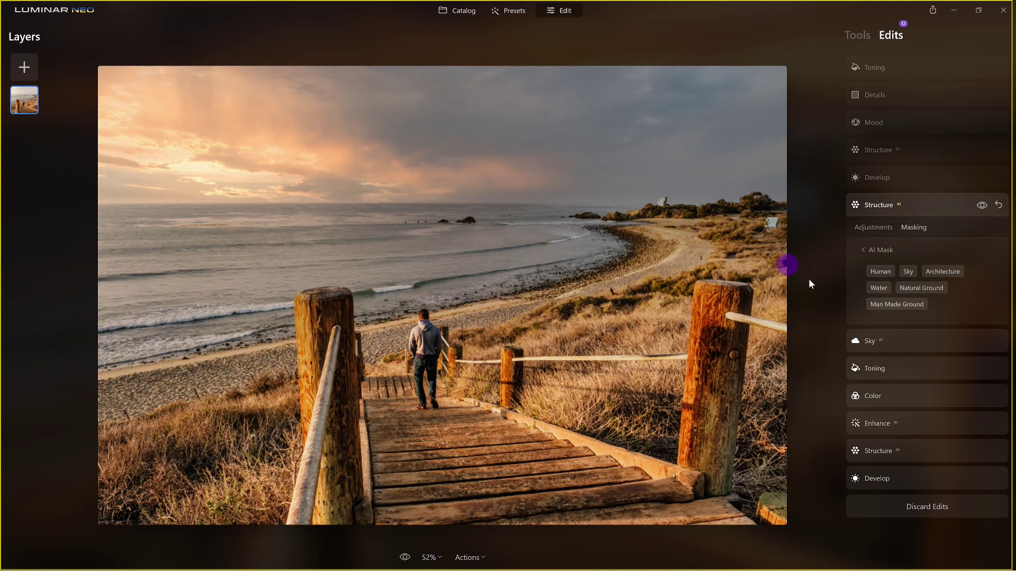
{"action": "scroll", "coordinate": [704, 273], "scroll_direction": "up", "scroll_amount": 1}
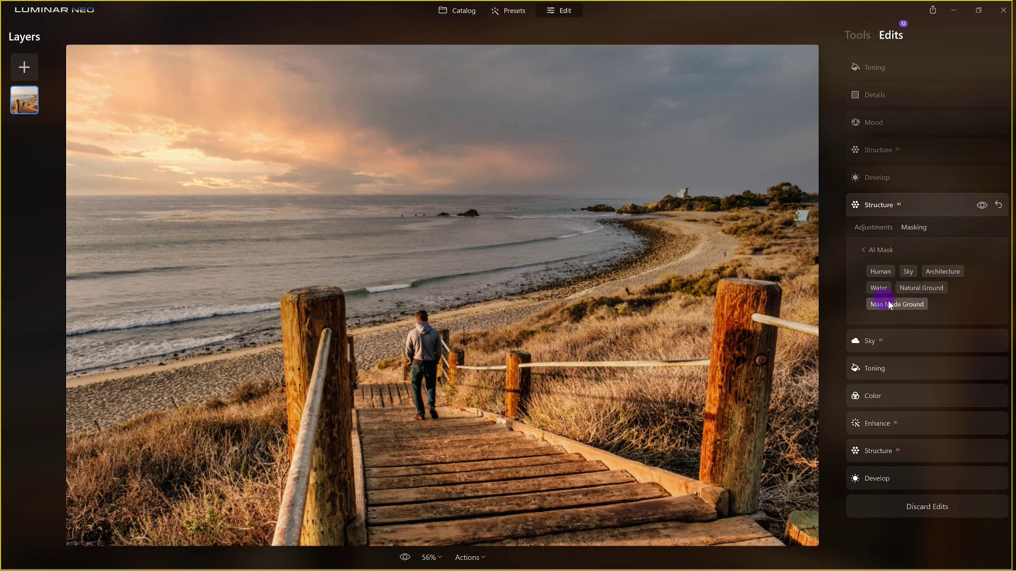
{"action": "left_click", "coordinate": [911, 304]}
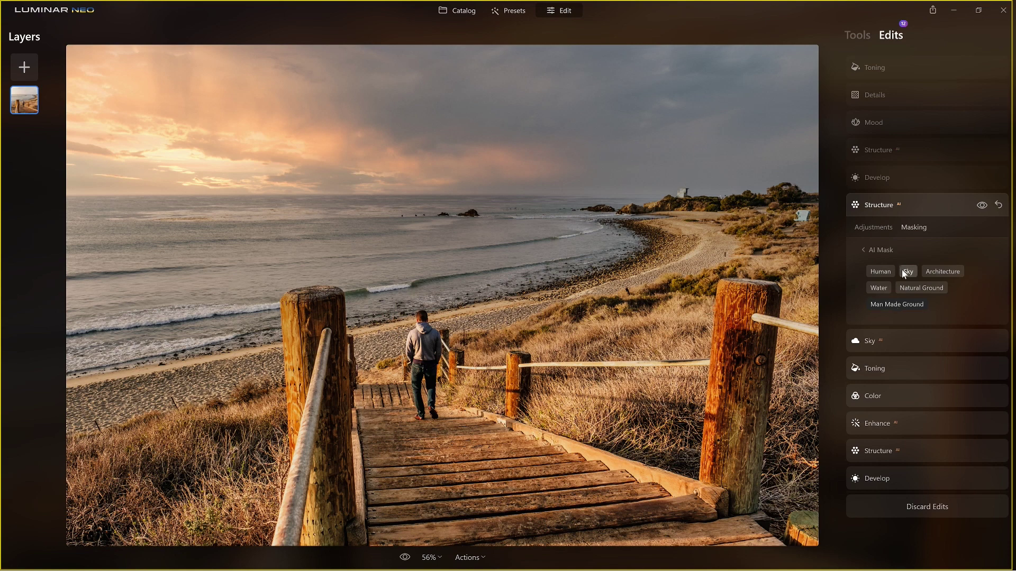
{"action": "left_click", "coordinate": [891, 304]}
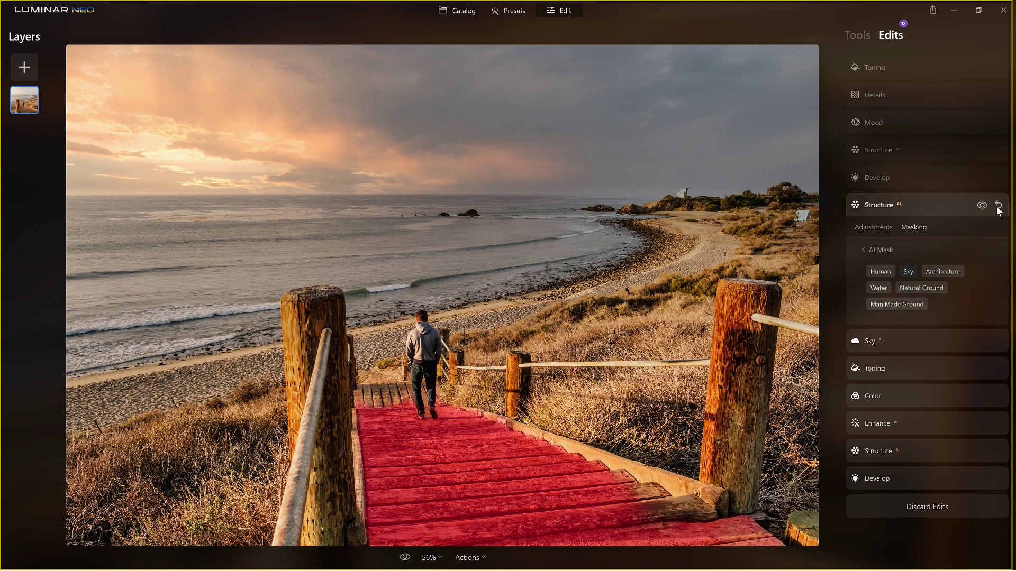
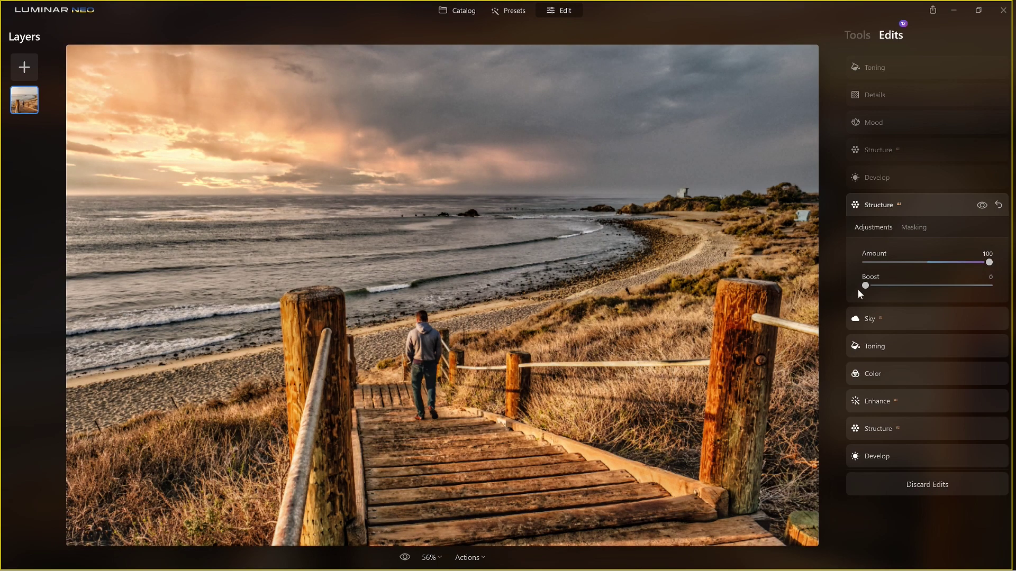
Step: Set the Structure AI boost to 98 and limit the effect to the Sky area with the AI mask
{"action": "left_click_drag", "start_coordinate": [923, 290], "coordinate": [986, 289]}
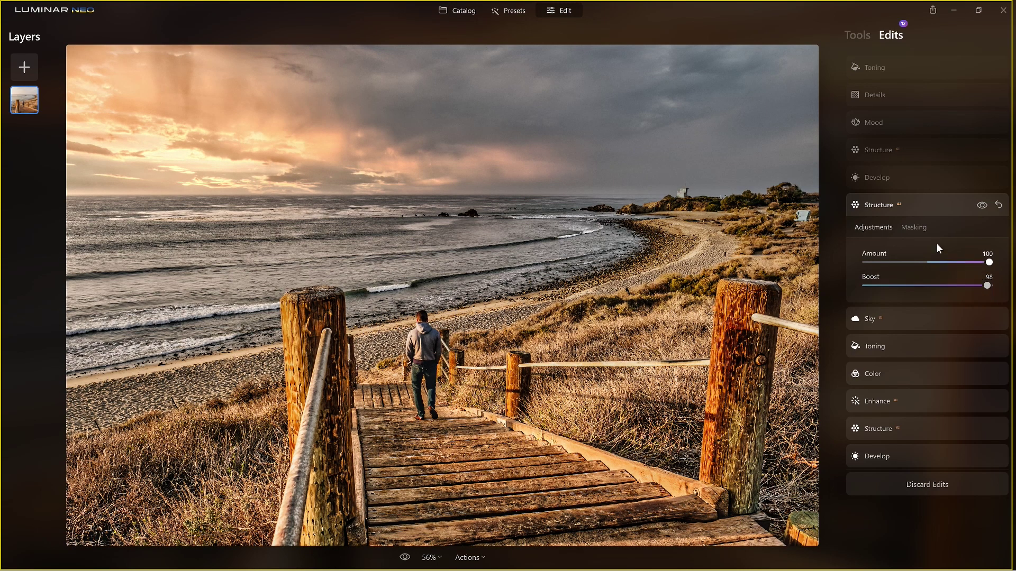
{"action": "left_click", "coordinate": [922, 228]}
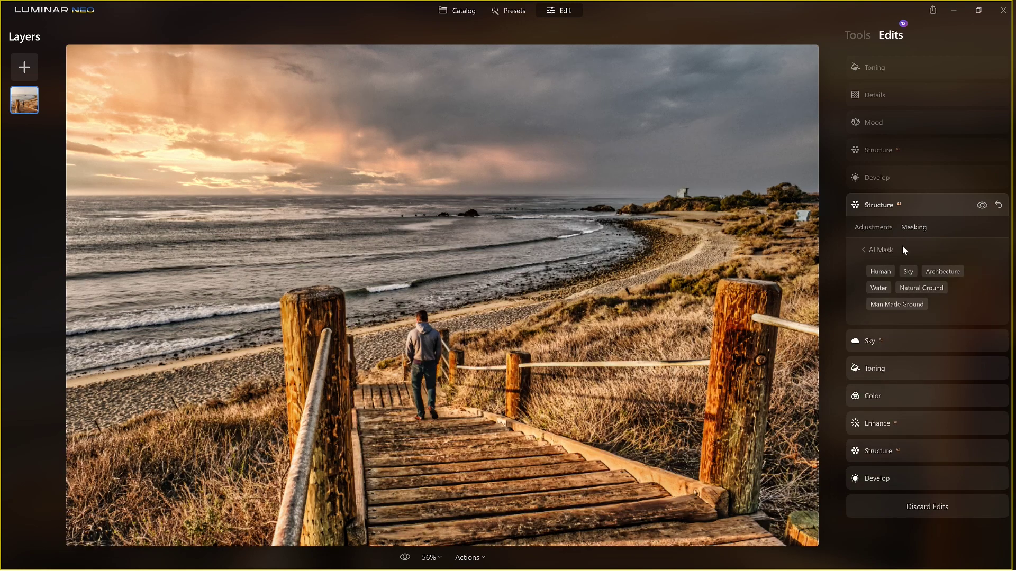
{"action": "left_click", "coordinate": [907, 272]}
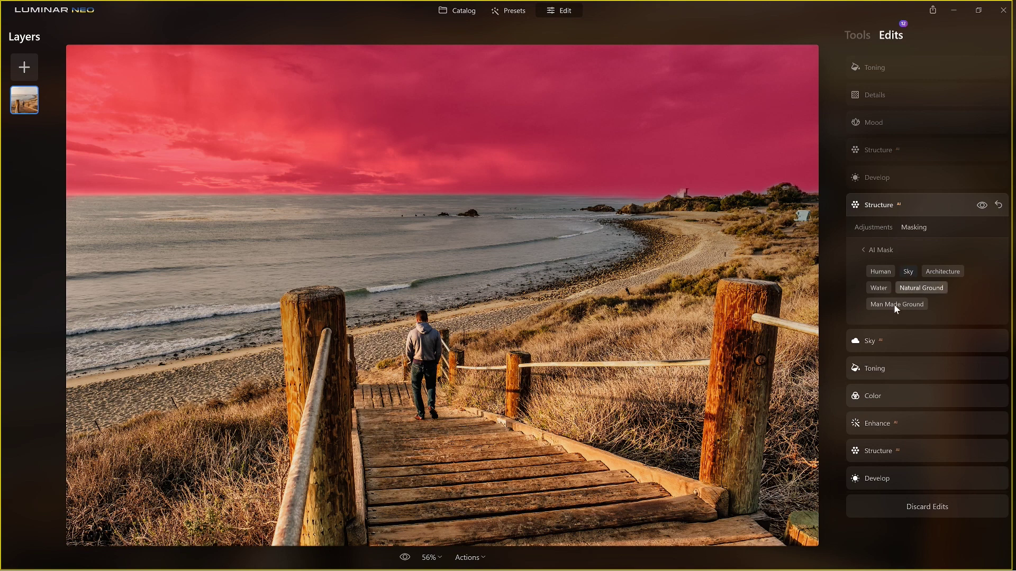
Step: Review the Structure AI adjustments and its AI mask choices, and show the mask overlay on the photo
{"action": "left_click", "coordinate": [872, 227]}
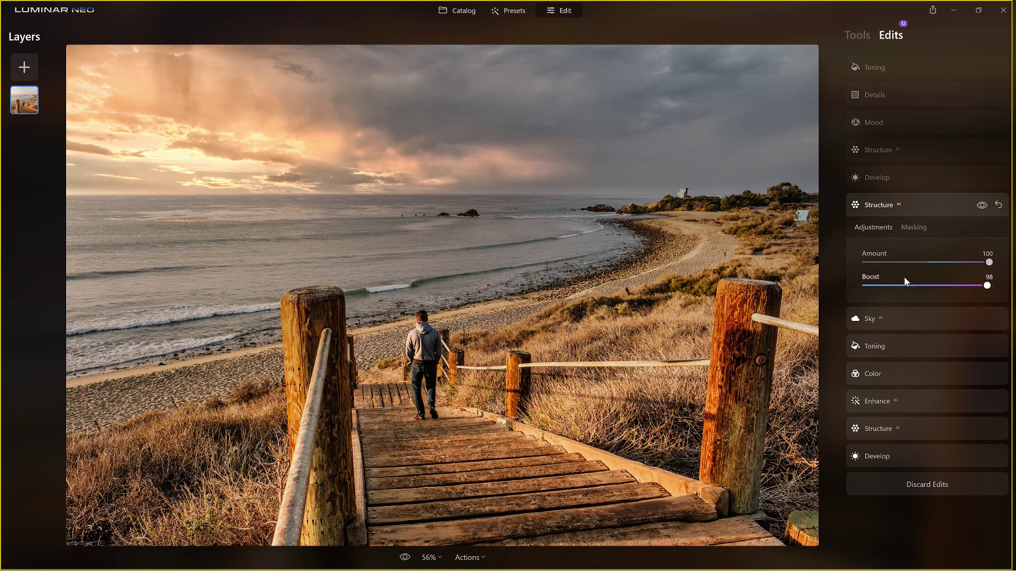
{"action": "left_click", "coordinate": [904, 230]}
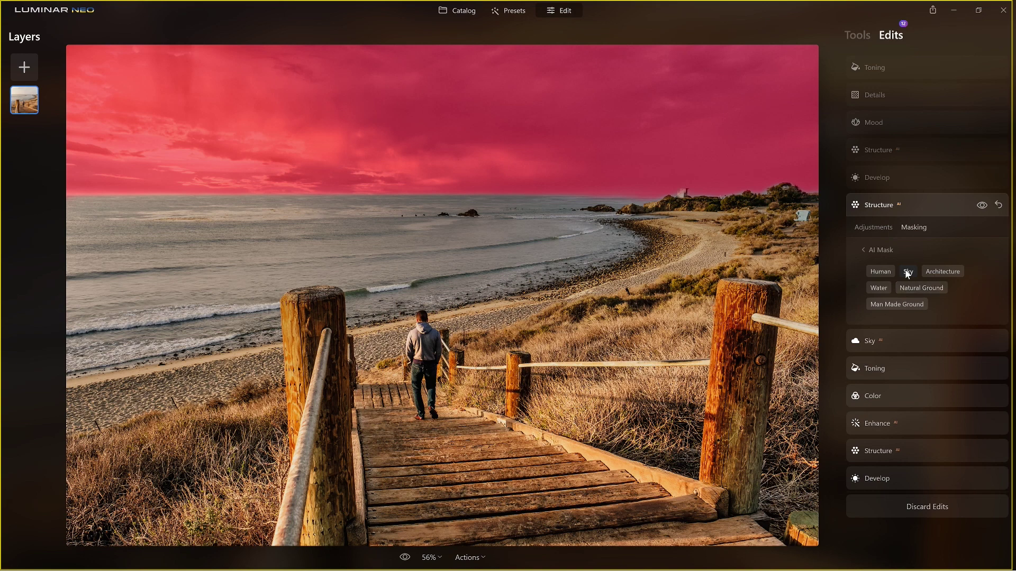
{"action": "left_click", "coordinate": [864, 253]}
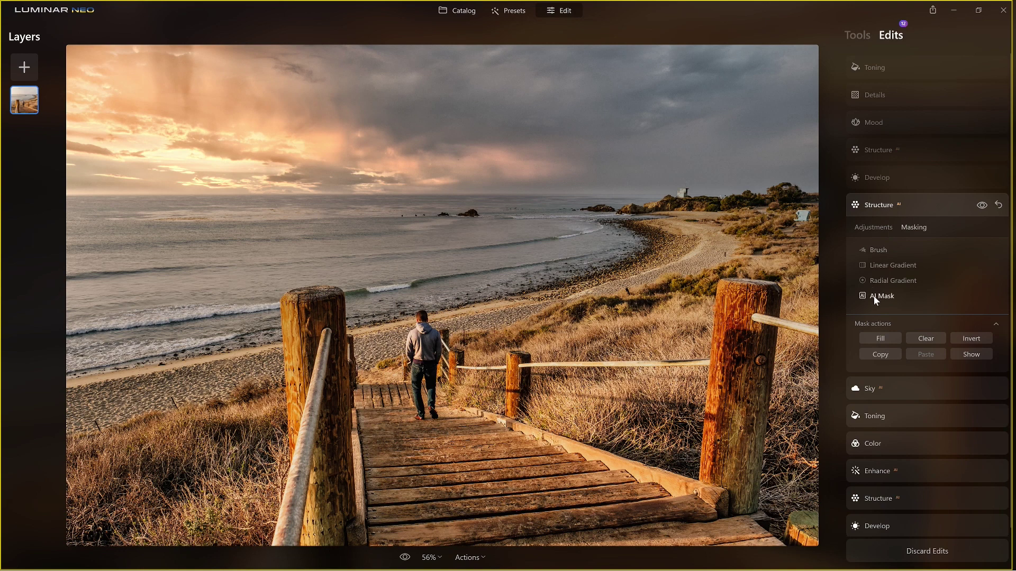
{"action": "left_click", "coordinate": [961, 356]}
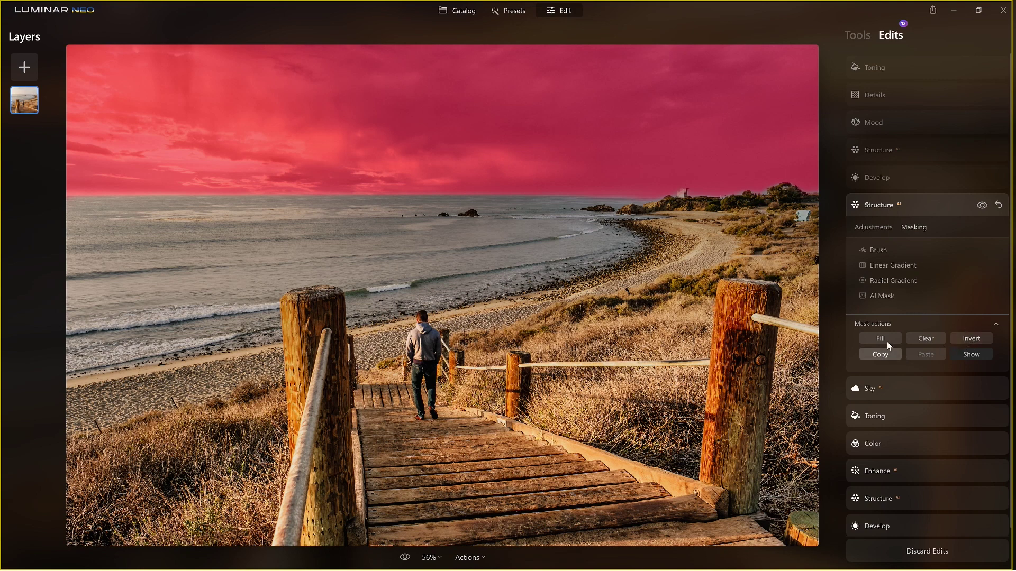
Step: Compare the photo with and without the Develop edit above Structure AI, and check its Blacks & Whites settings
{"action": "left_click", "coordinate": [896, 182]}
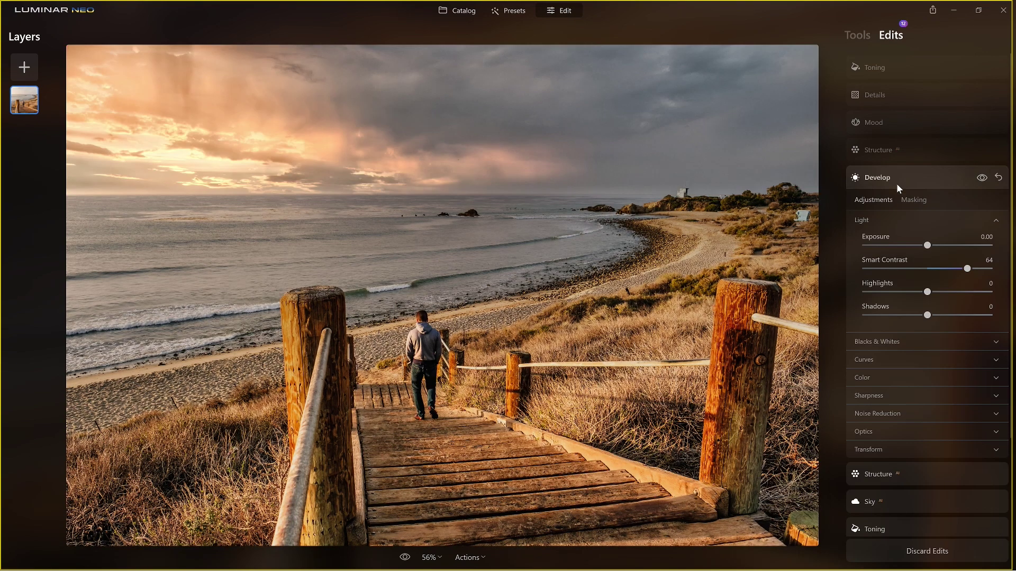
{"action": "left_click", "coordinate": [983, 180]}
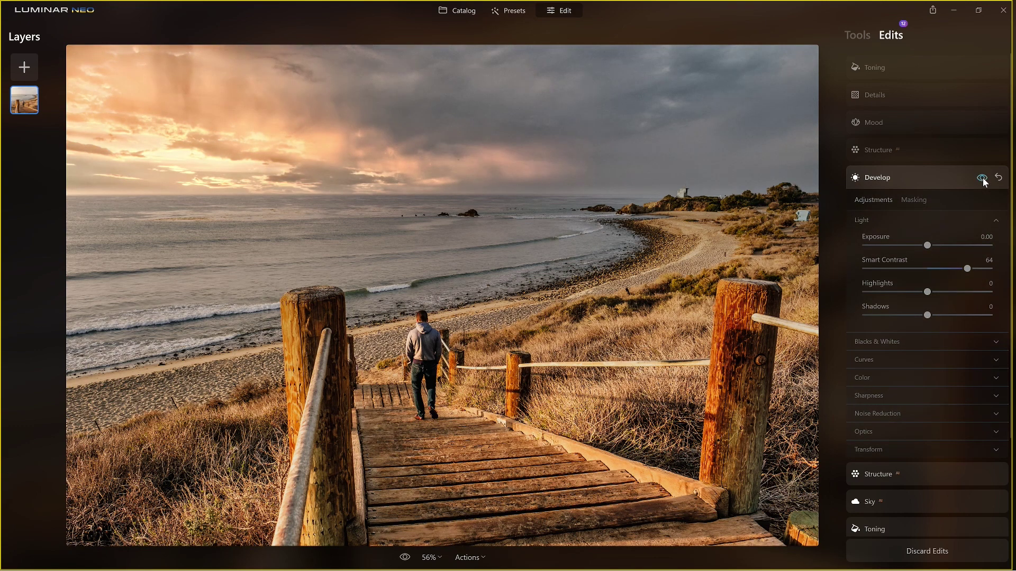
{"action": "left_click", "coordinate": [983, 180]}
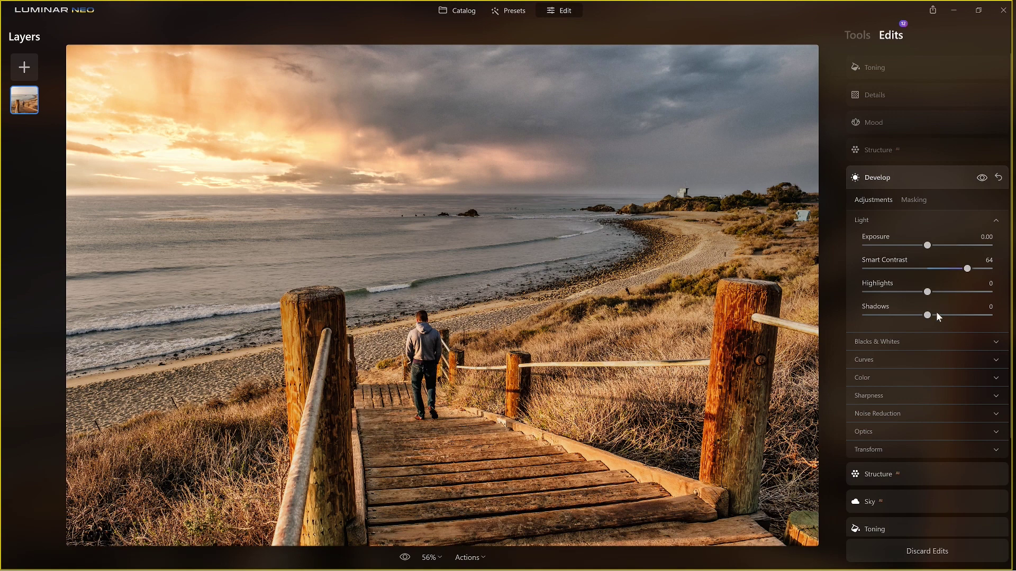
{"action": "left_click", "coordinate": [906, 342]}
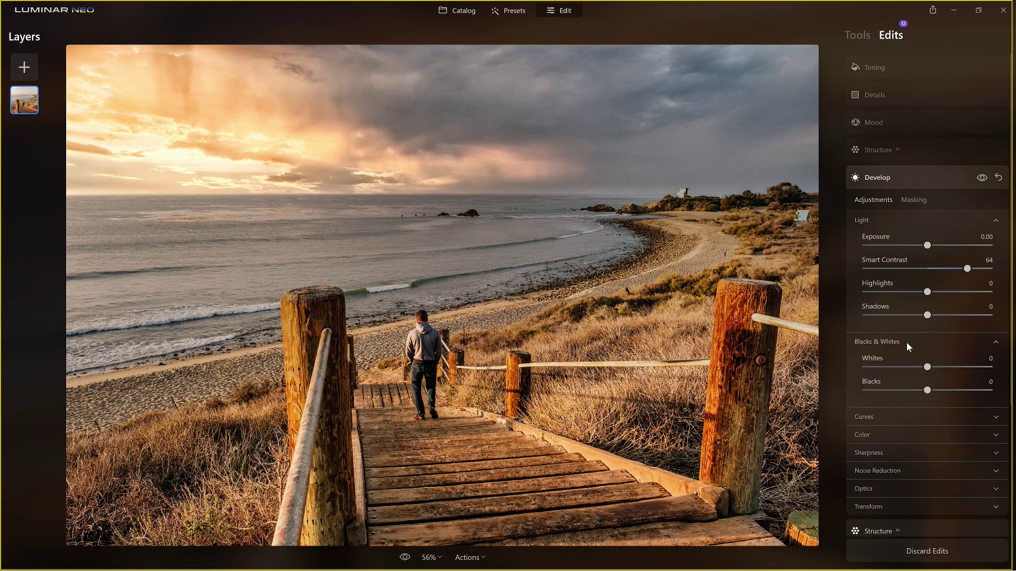
{"action": "left_click", "coordinate": [906, 342]}
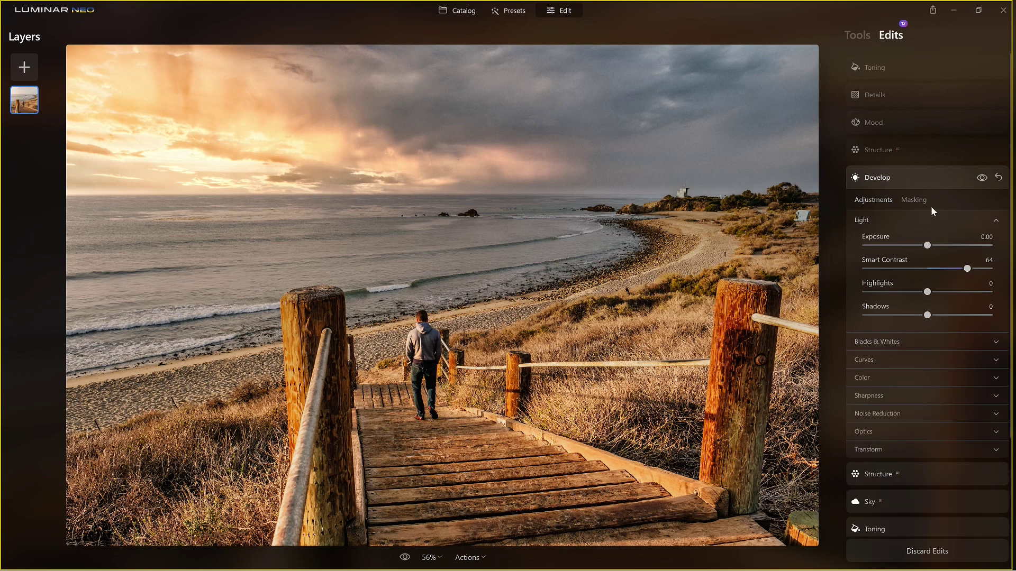
Step: Show the mask of the Develop edit above Structure AI, review its AI mask choices, and collapse the edit
{"action": "left_click", "coordinate": [915, 200]}
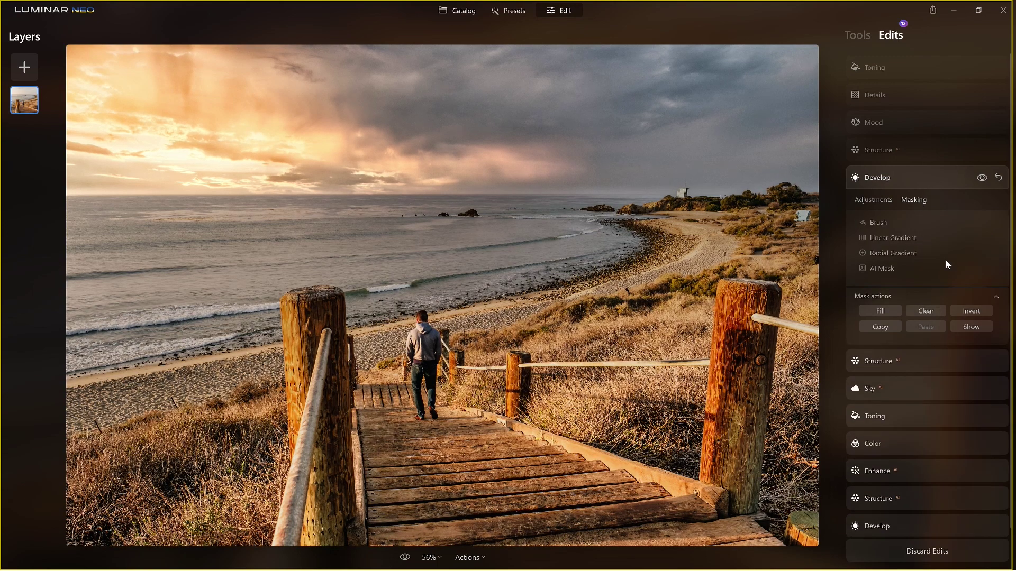
{"action": "left_click", "coordinate": [972, 327]}
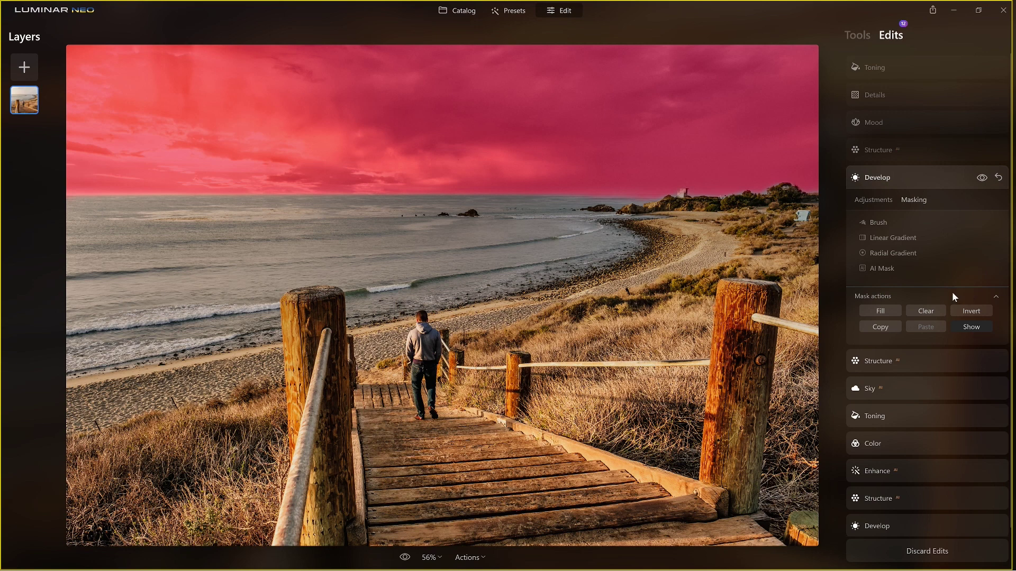
{"action": "left_click", "coordinate": [887, 269]}
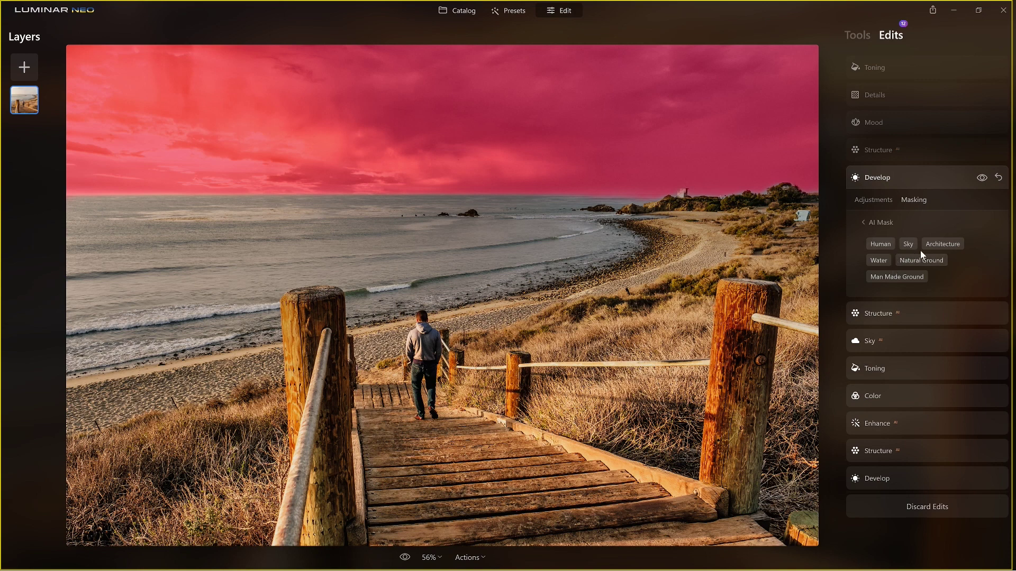
{"action": "left_click", "coordinate": [889, 177]}
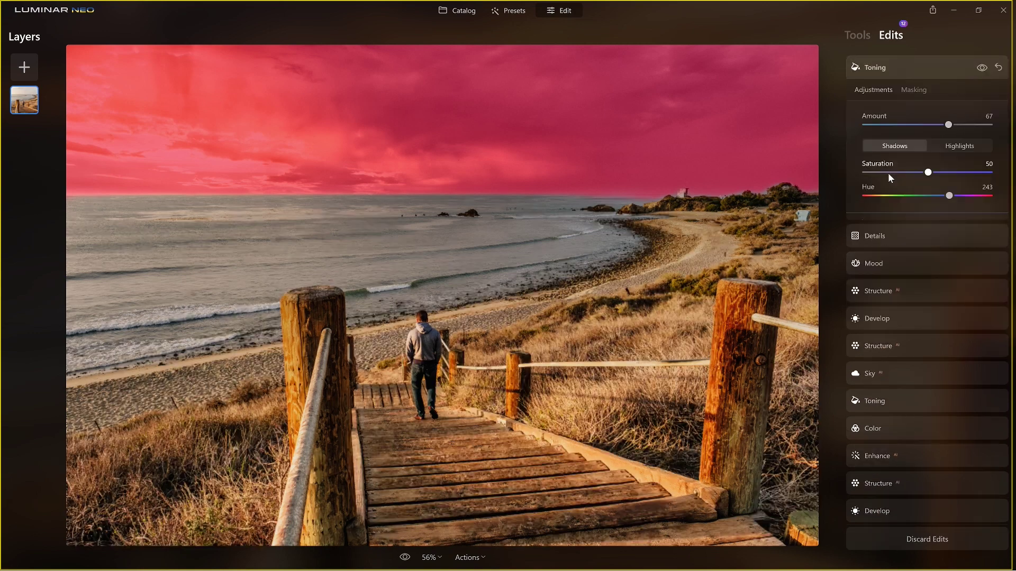
Step: Check the topmost Toning edit and compare the photo with and without the Details edit
{"action": "left_click", "coordinate": [891, 63]}
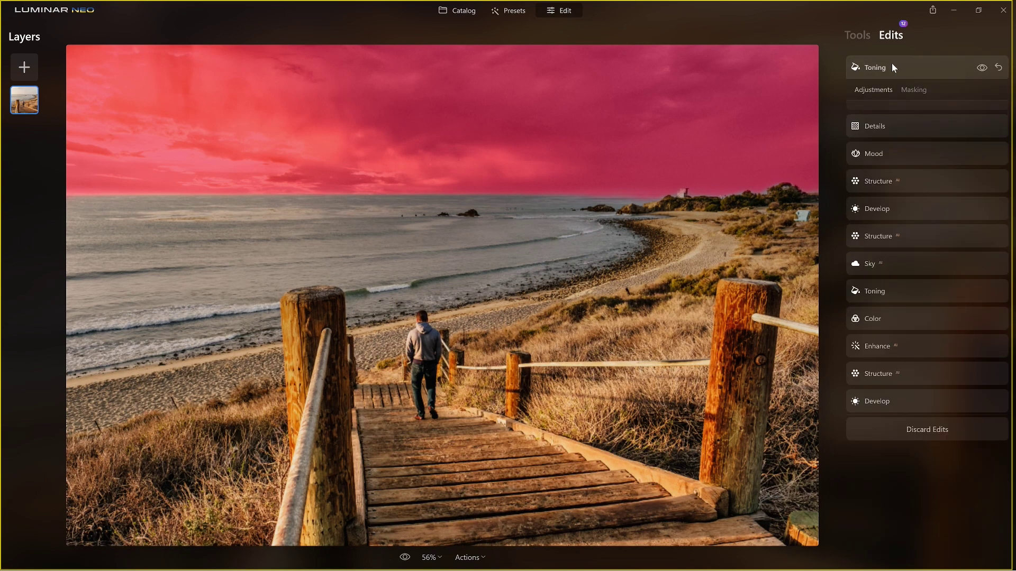
{"action": "left_click", "coordinate": [891, 67]}
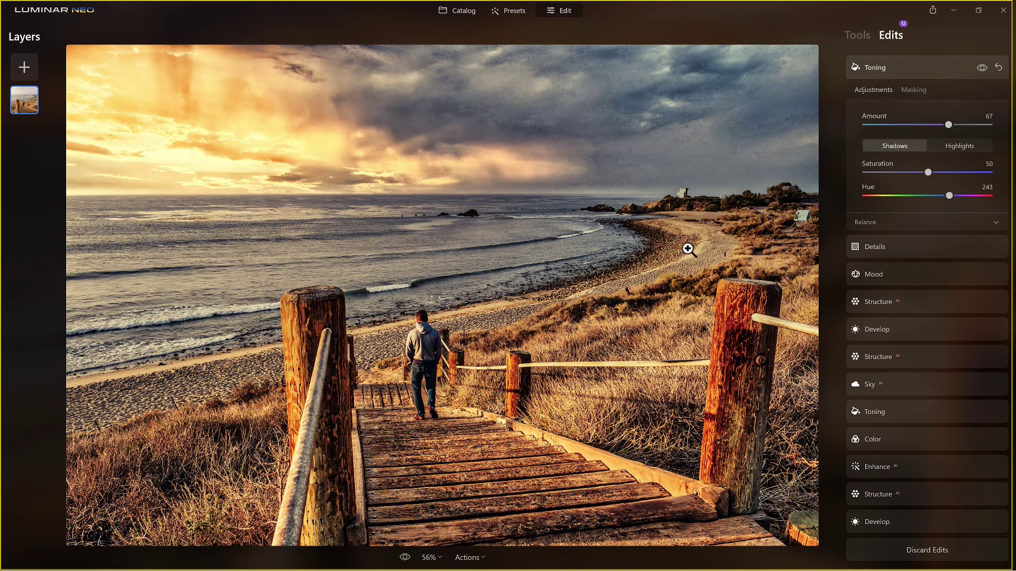
{"action": "left_click", "coordinate": [871, 247]}
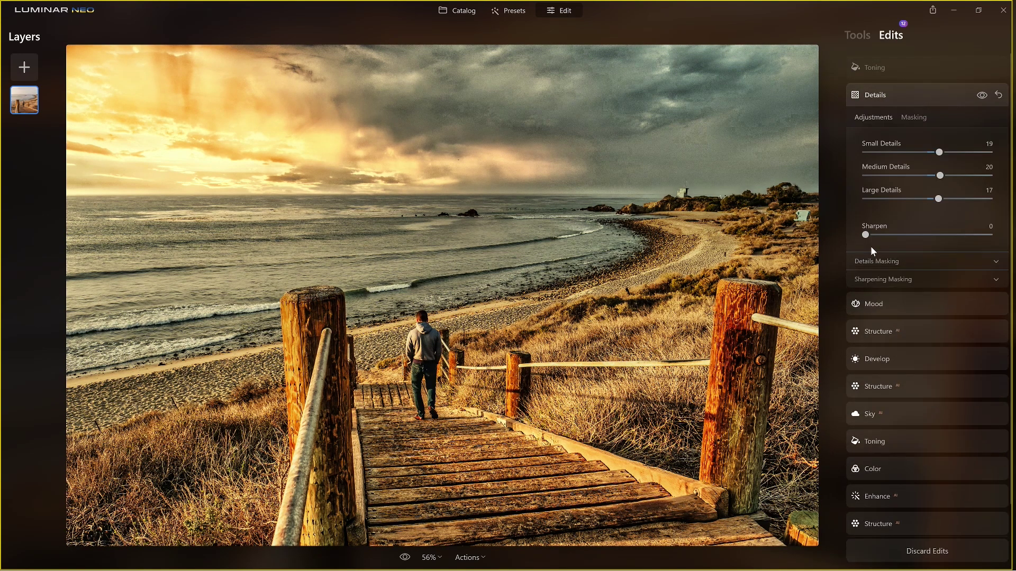
{"action": "left_click", "coordinate": [982, 96]}
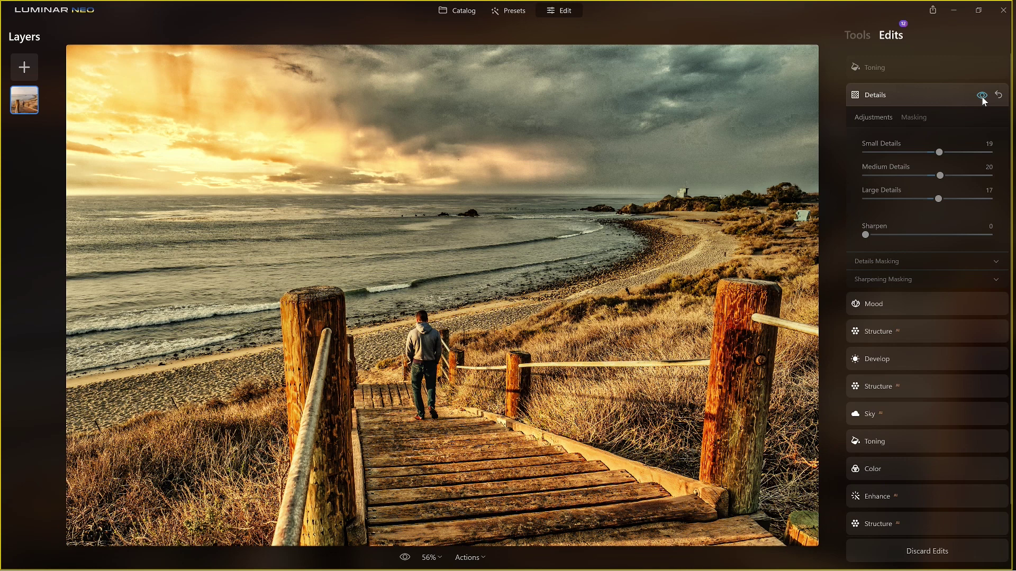
{"action": "left_click", "coordinate": [982, 95]}
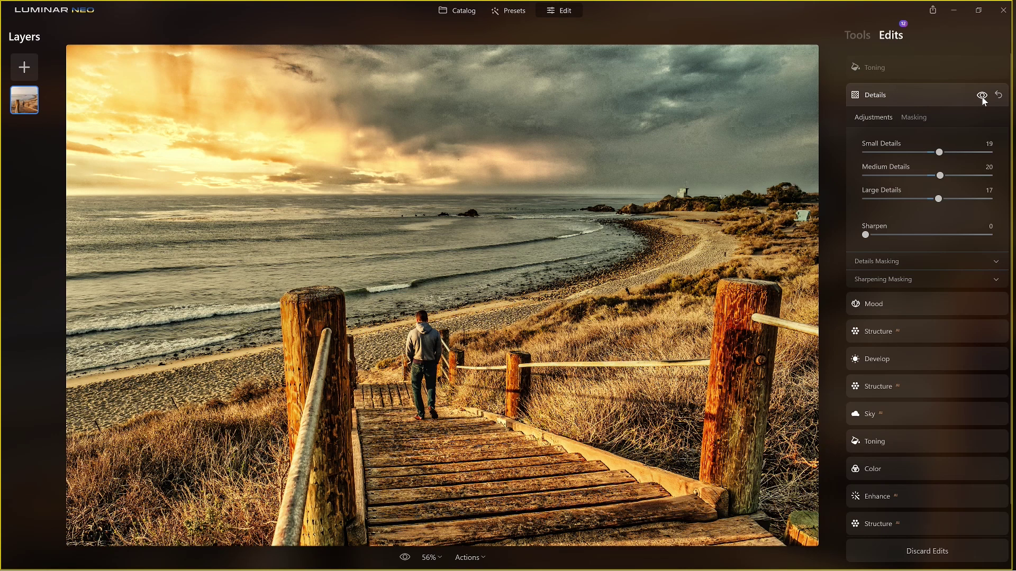
Step: Show the mask of the Details edit and try adding the Natural Ground area with AI Mask
{"action": "left_click", "coordinate": [925, 119]}
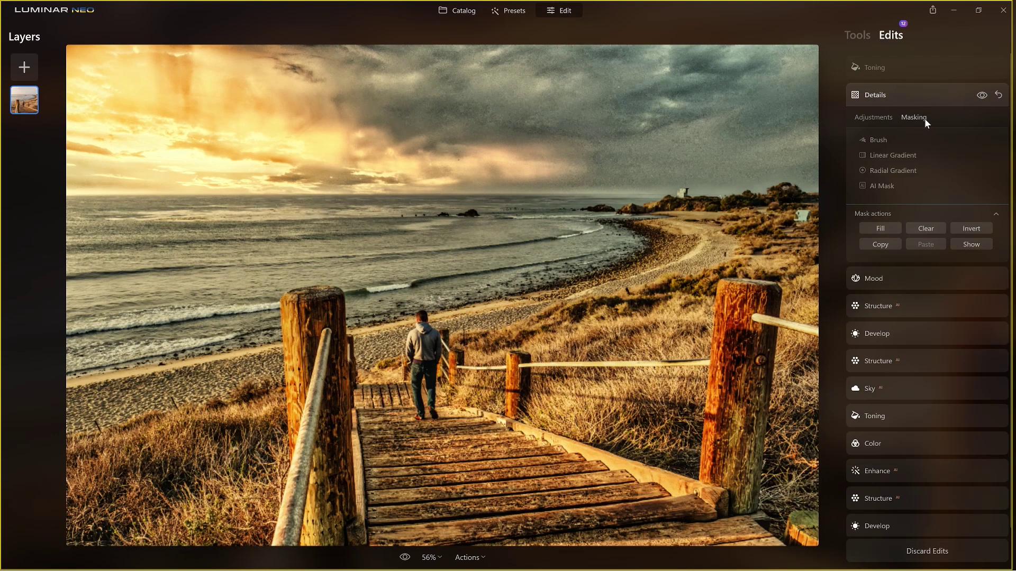
{"action": "left_click", "coordinate": [958, 245]}
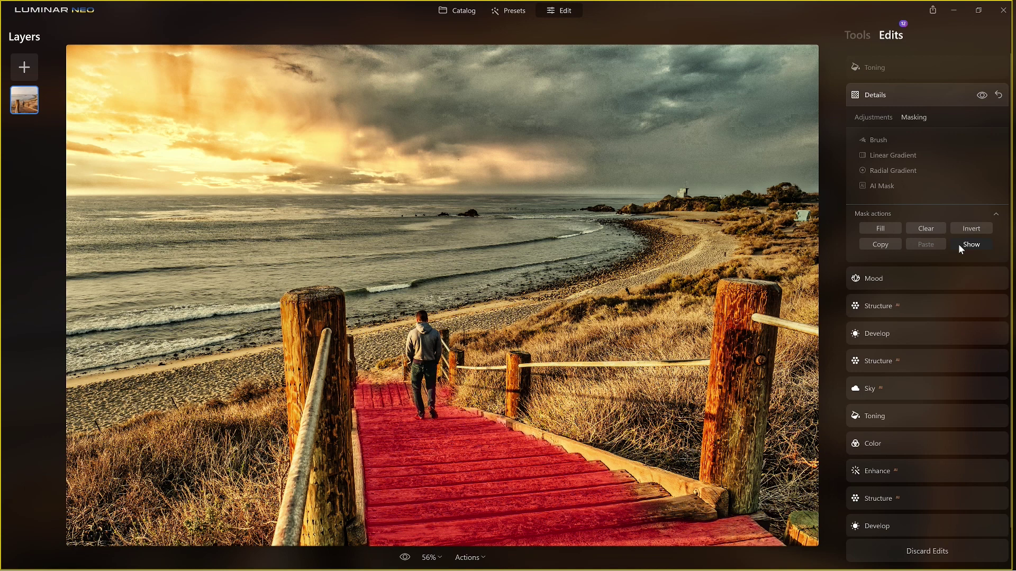
{"action": "left_click", "coordinate": [881, 186]}
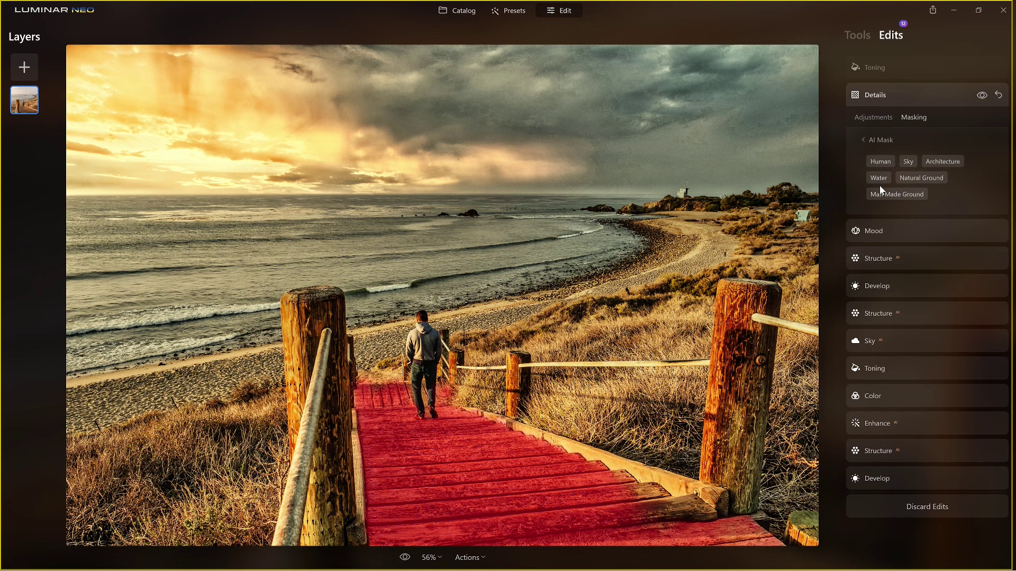
{"action": "left_click", "coordinate": [925, 178]}
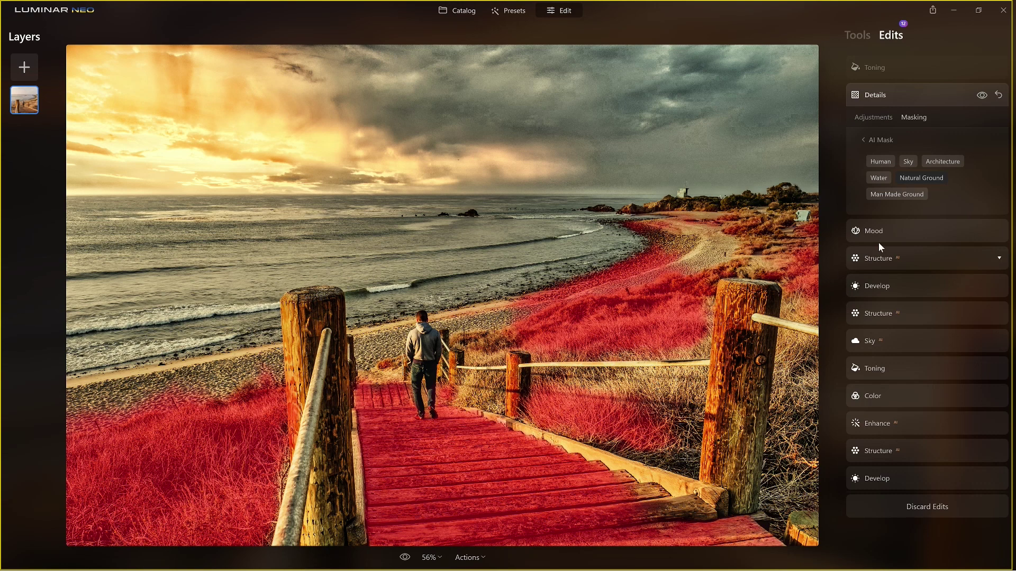
{"action": "left_click", "coordinate": [939, 180]}
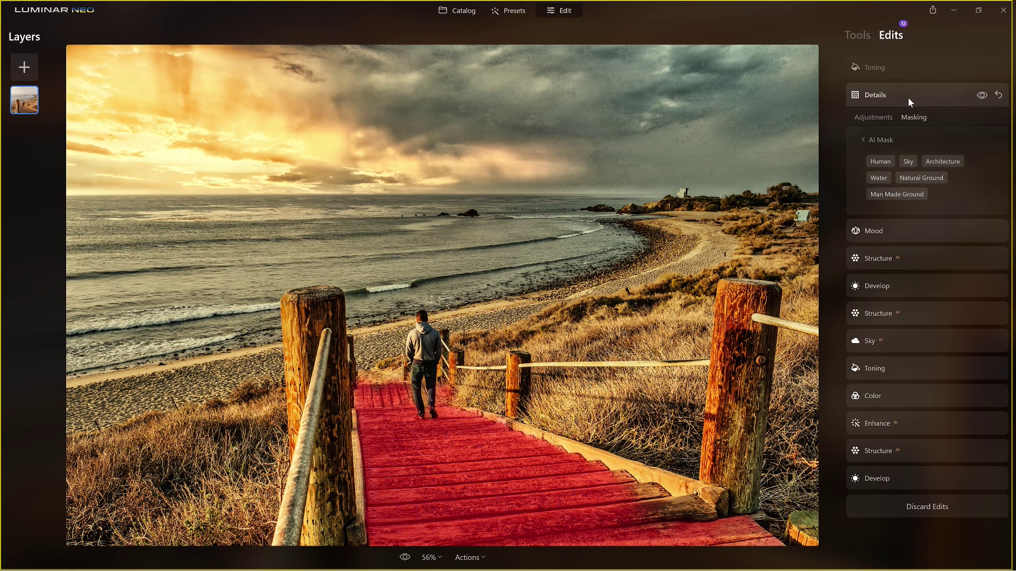
Step: Reset the Details edit and return to the topmost Toning edit
{"action": "left_click", "coordinate": [999, 96]}
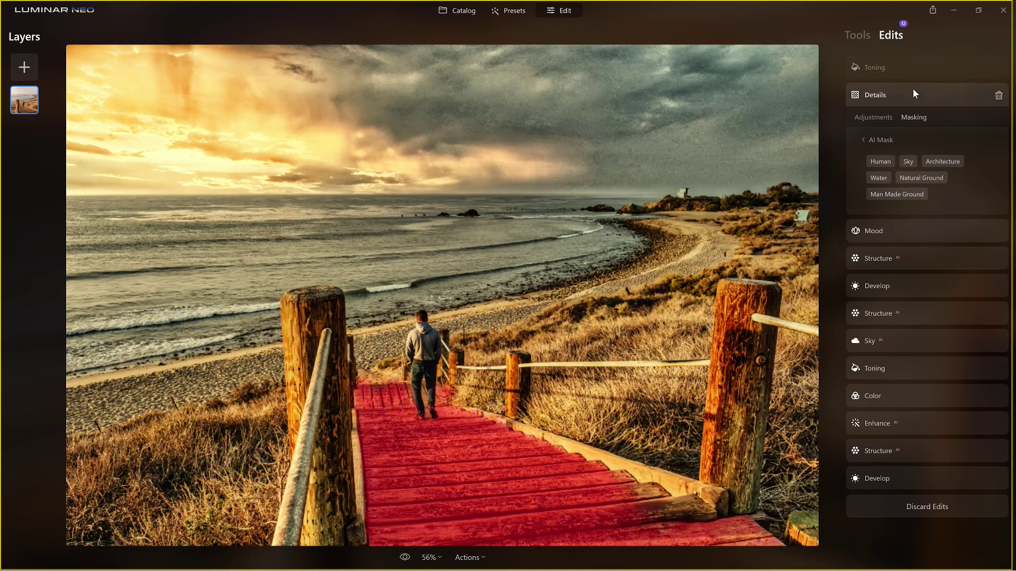
{"action": "left_click", "coordinate": [894, 74]}
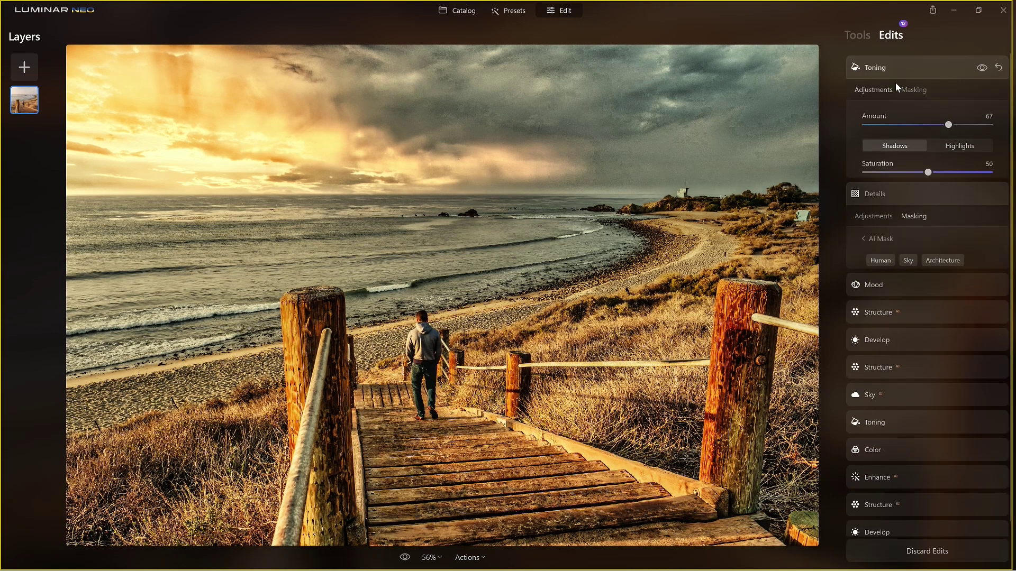
{"action": "left_click", "coordinate": [902, 64]}
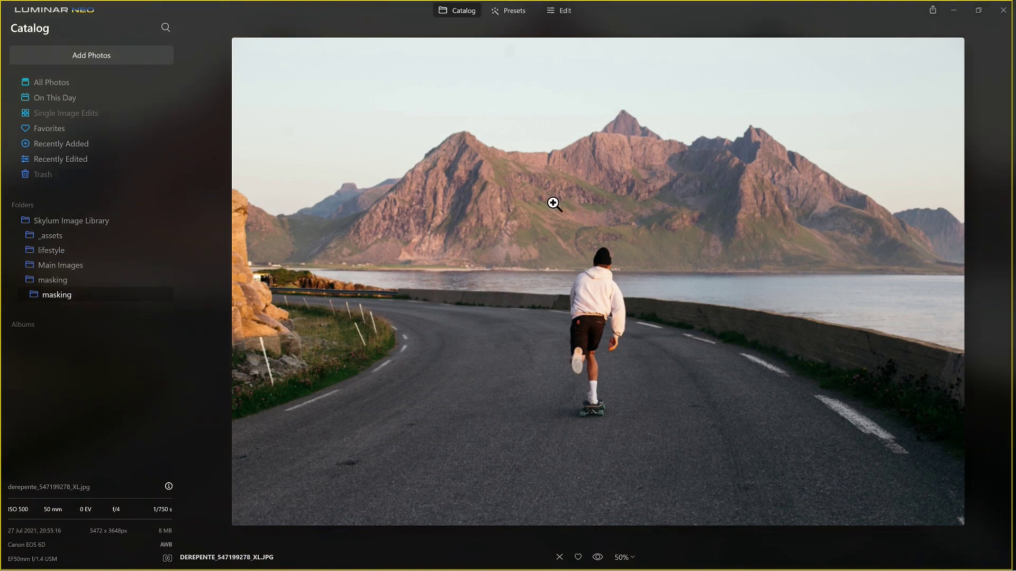
Step: Apply the Fast Fix preset from the Scenery collection to the skateboarder photo
{"action": "key", "text": "ctrl+minus"}
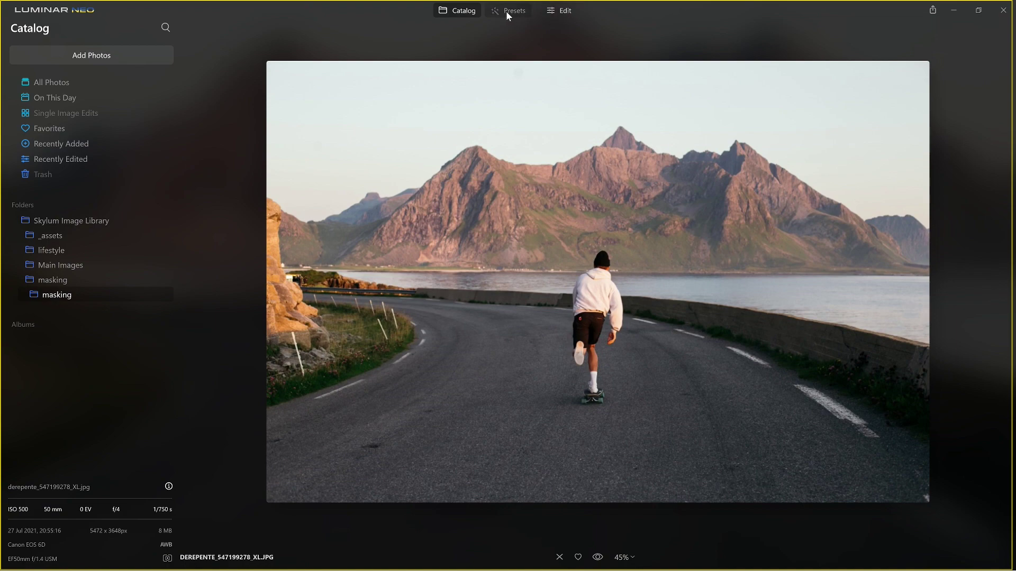
{"action": "left_click", "coordinate": [506, 11]}
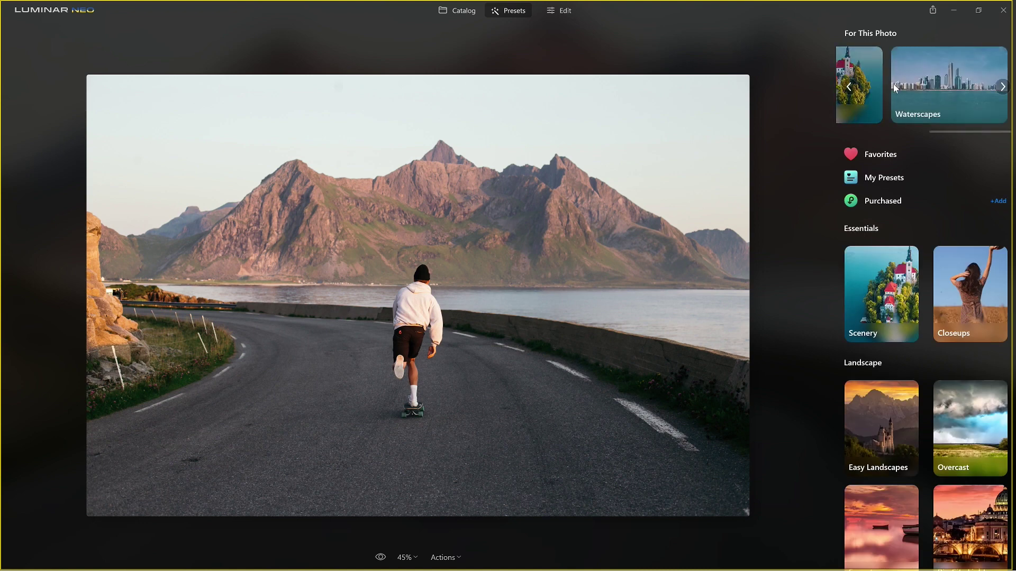
{"action": "left_click", "coordinate": [849, 87]}
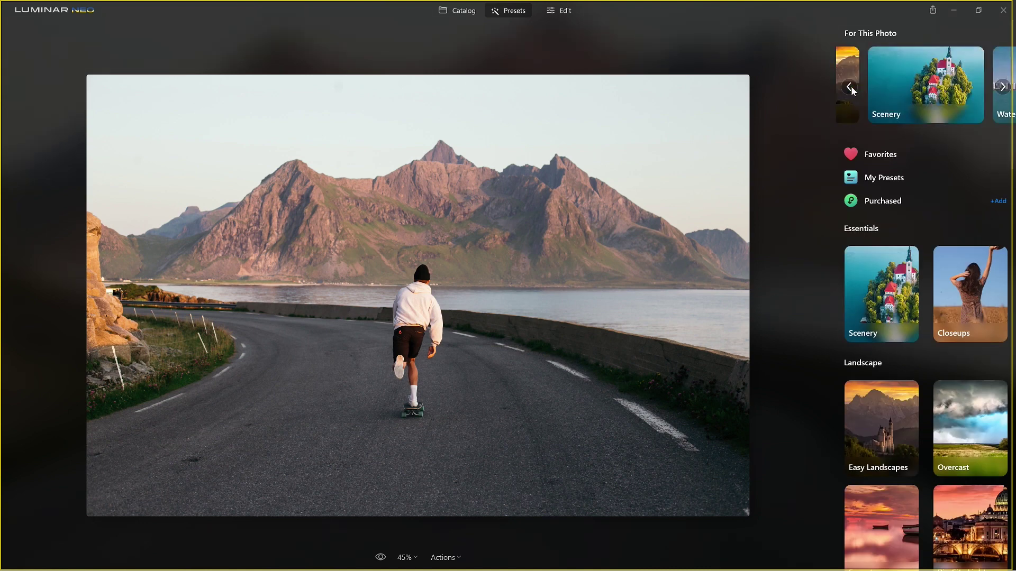
{"action": "left_click", "coordinate": [956, 90]}
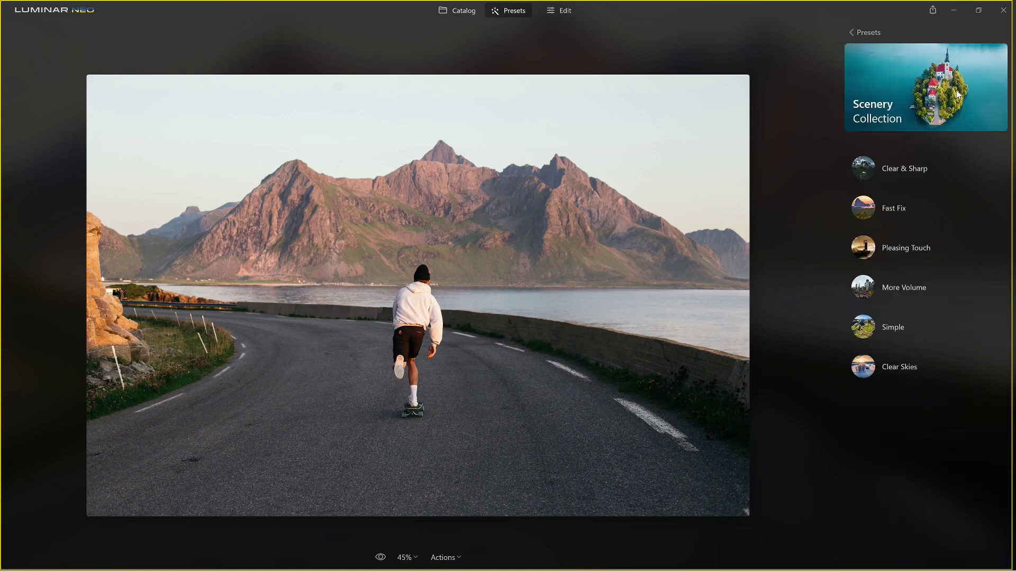
{"action": "left_click", "coordinate": [871, 211]}
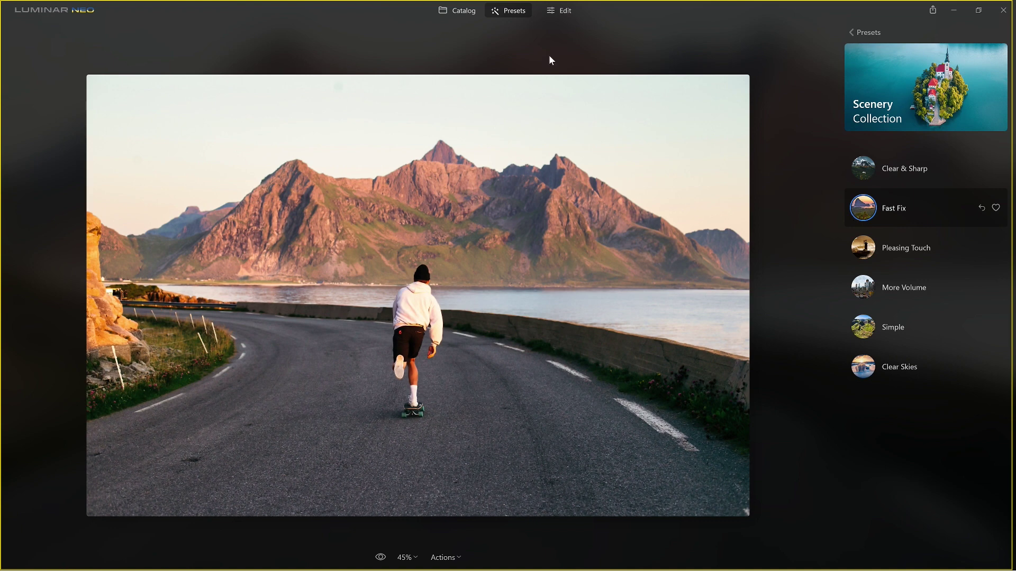
Step: Review the edits that the Fast Fix preset applied to the skateboarder photo
{"action": "left_click", "coordinate": [562, 15]}
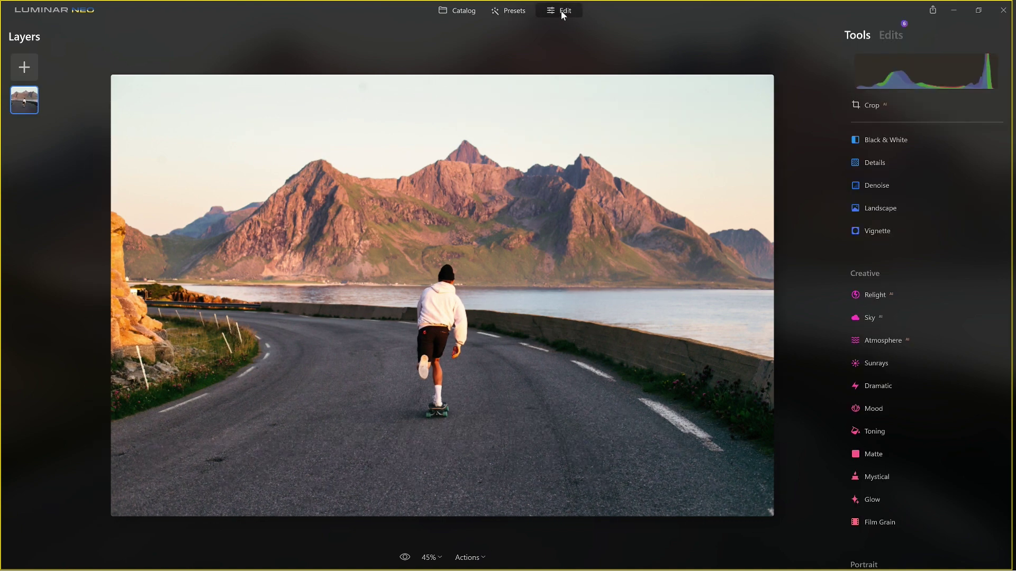
{"action": "left_click", "coordinate": [889, 35]}
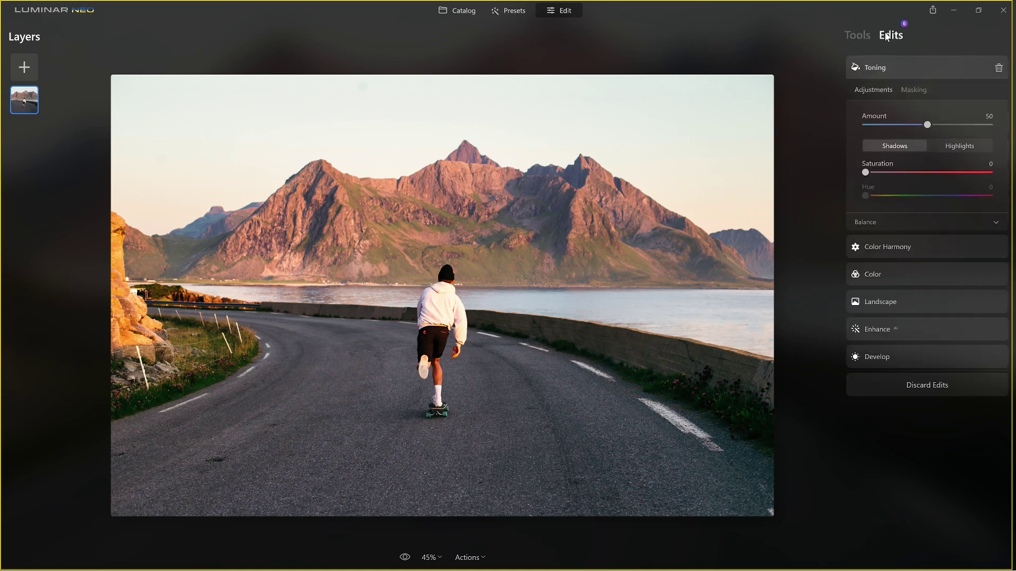
{"action": "left_click", "coordinate": [857, 36]}
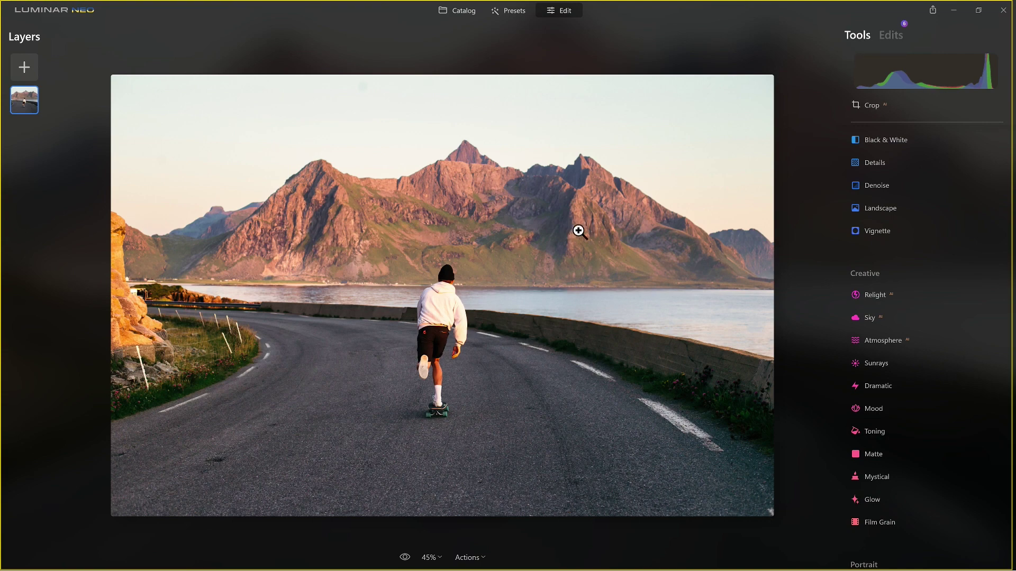
Step: Apply Structure AI to the skateboarder photo with an amount of 98 and a boost of 85
{"action": "scroll", "coordinate": [908, 248], "scroll_direction": "up", "scroll_amount": 3}
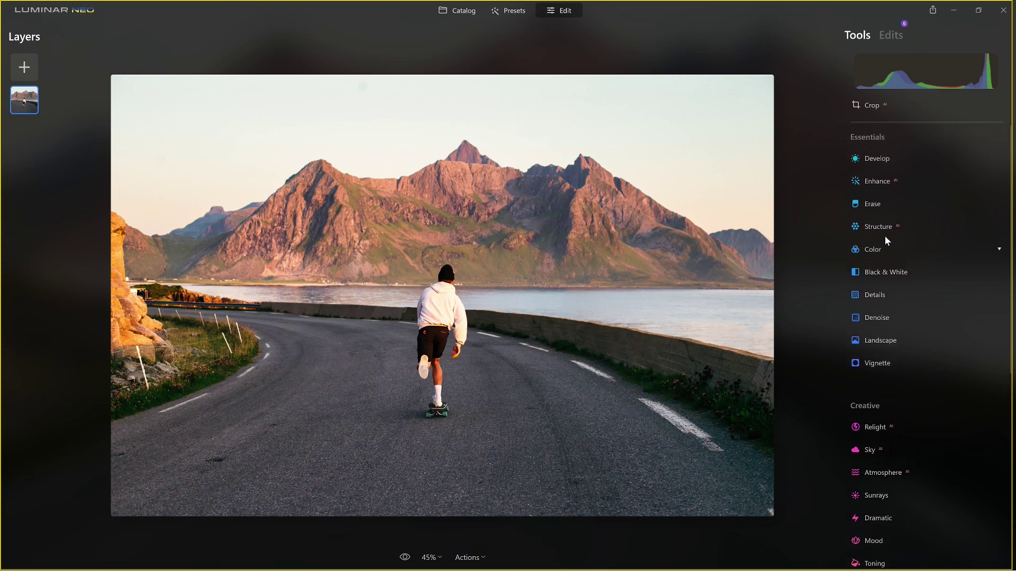
{"action": "left_click", "coordinate": [883, 228]}
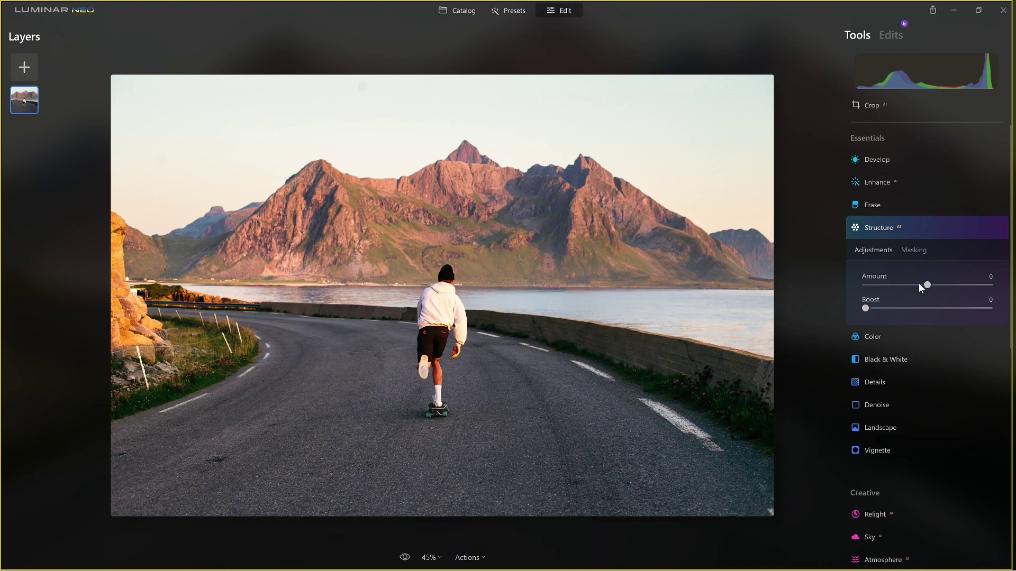
{"action": "left_click_drag", "start_coordinate": [927, 284], "coordinate": [939, 284]}
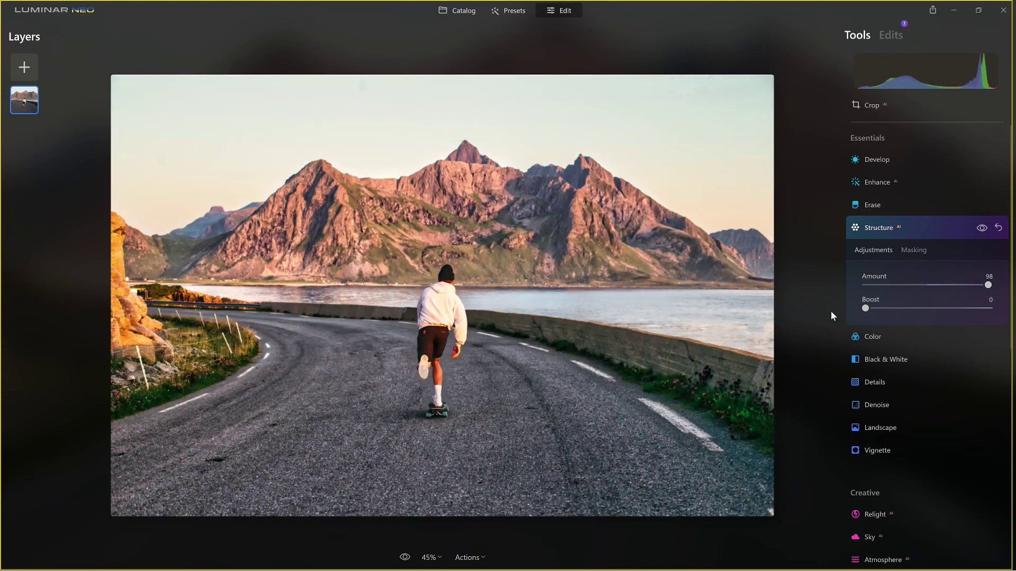
{"action": "left_click_drag", "start_coordinate": [865, 309], "coordinate": [971, 309]}
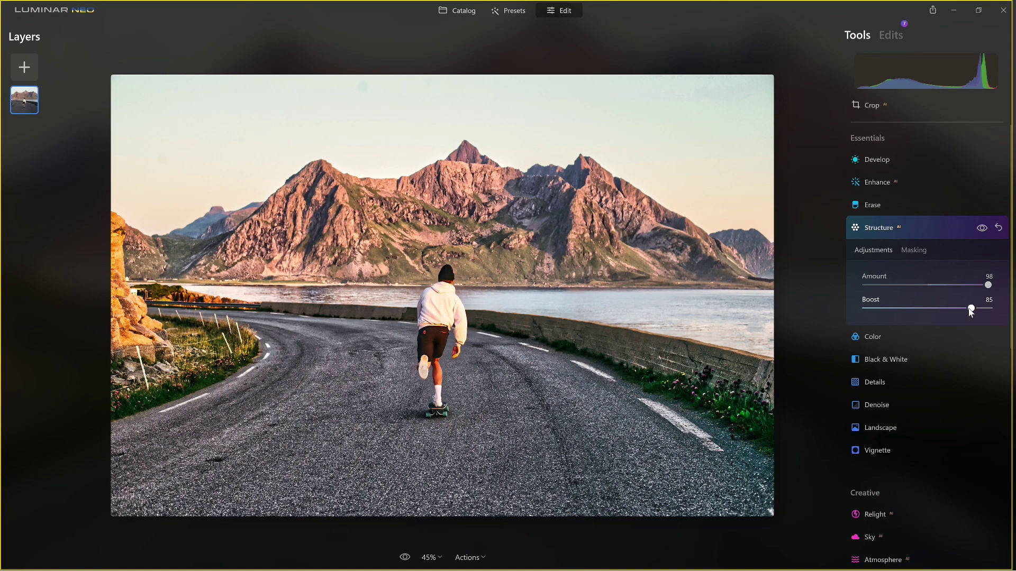
Step: Limit the Structure AI effect to the Mountains area with AI Mask
{"action": "left_click", "coordinate": [911, 252]}
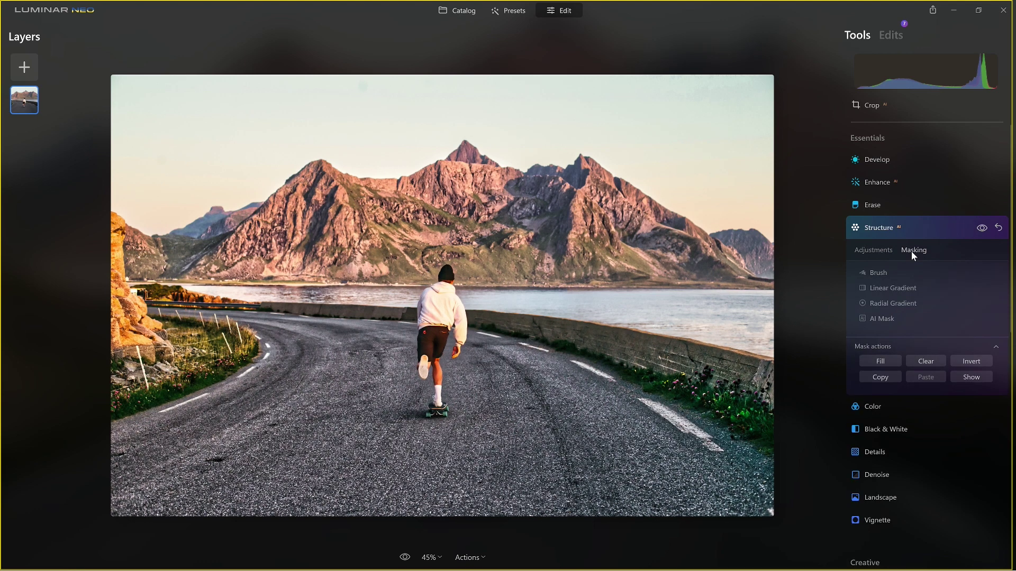
{"action": "left_click", "coordinate": [894, 303]}
{"action": "left_click", "coordinate": [894, 315]}
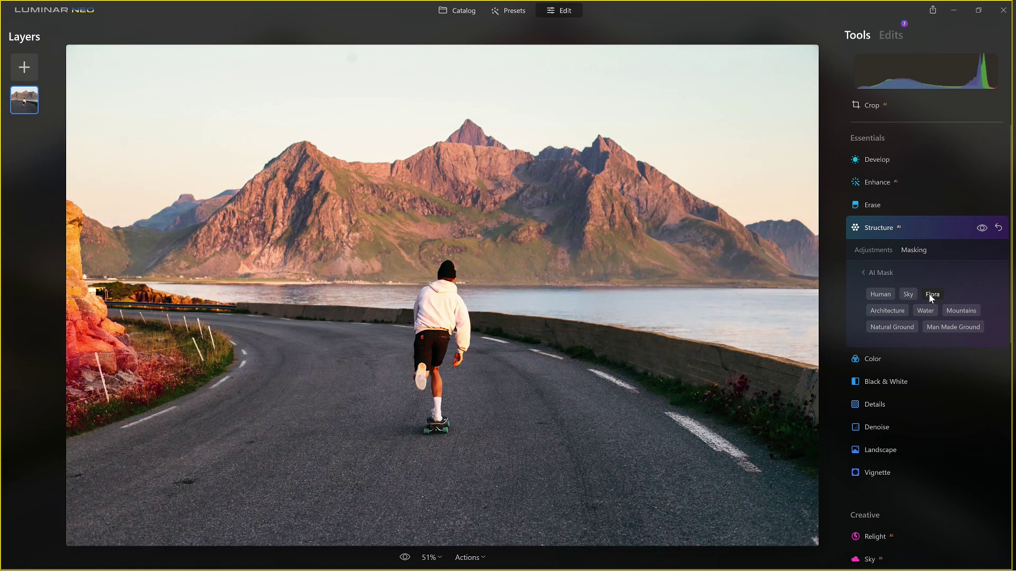
{"action": "left_click", "coordinate": [956, 310]}
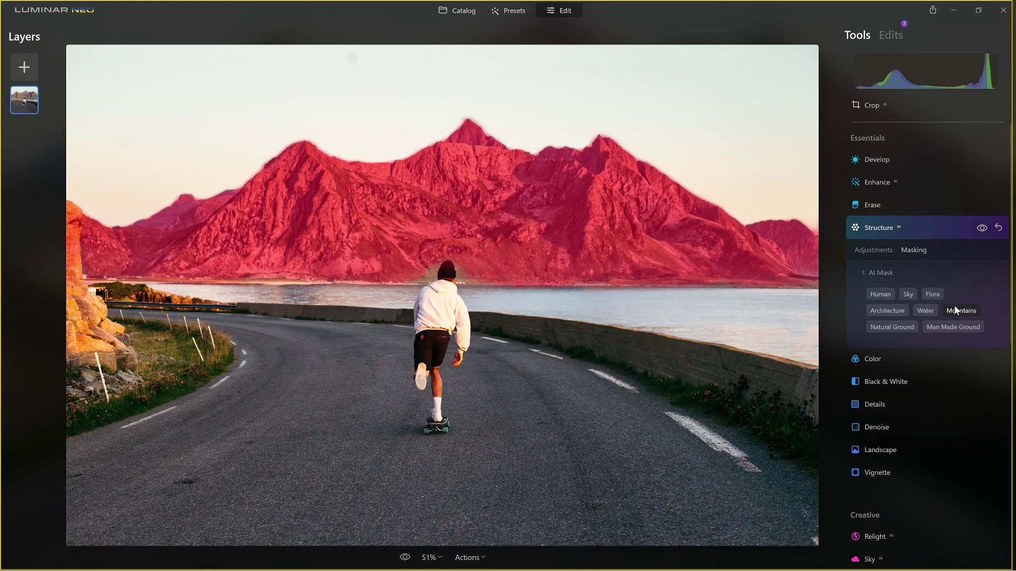
Step: Compare the skateboarder photo with and without the masked Structure AI adjustment
{"action": "left_click", "coordinate": [878, 252]}
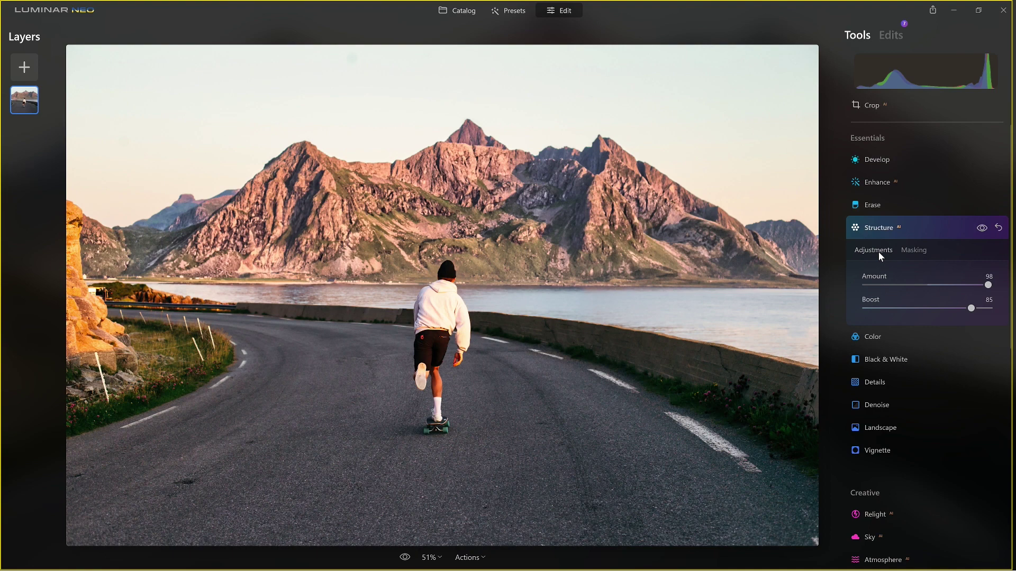
{"action": "left_click", "coordinate": [981, 229]}
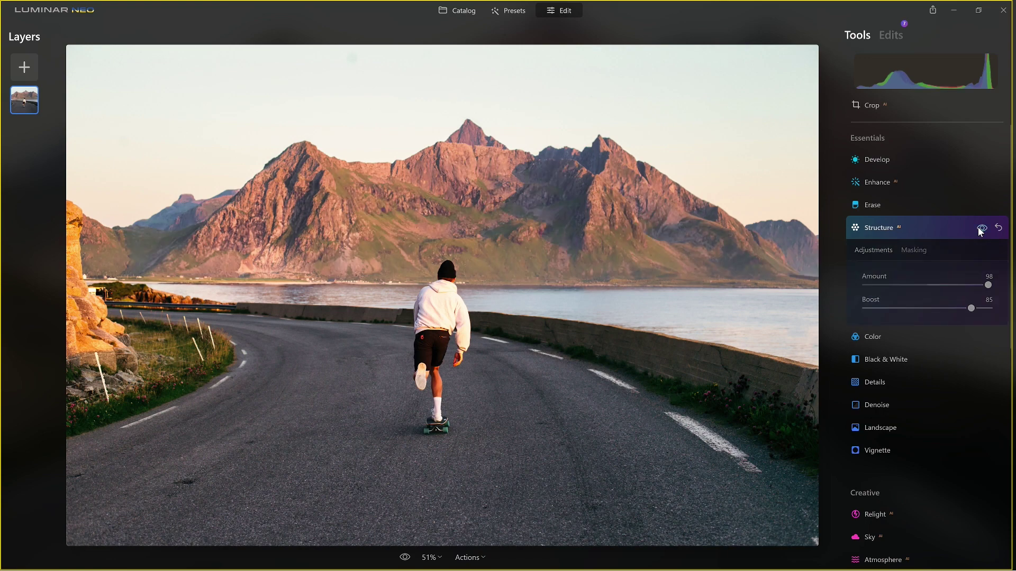
{"action": "left_click", "coordinate": [981, 229]}
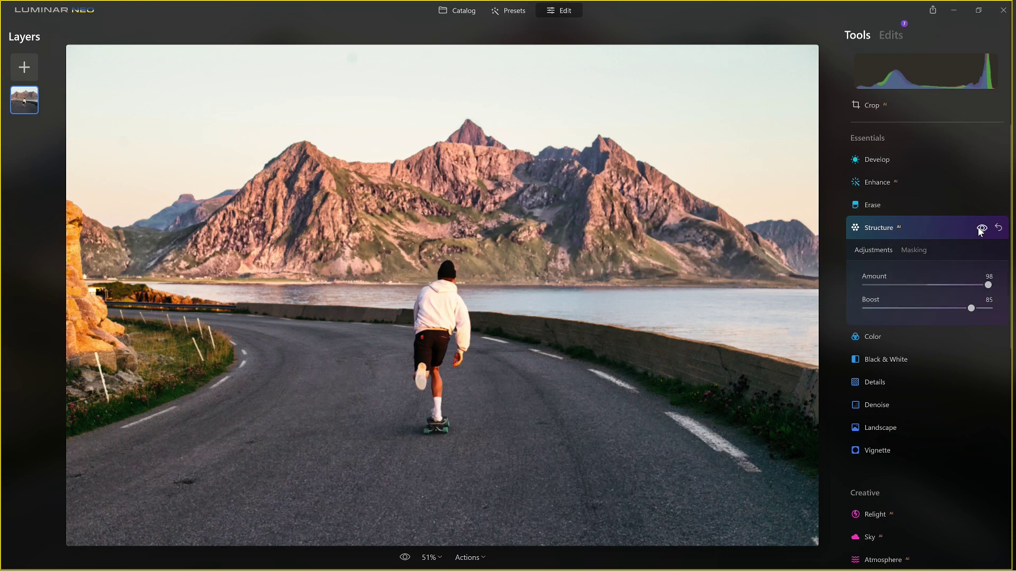